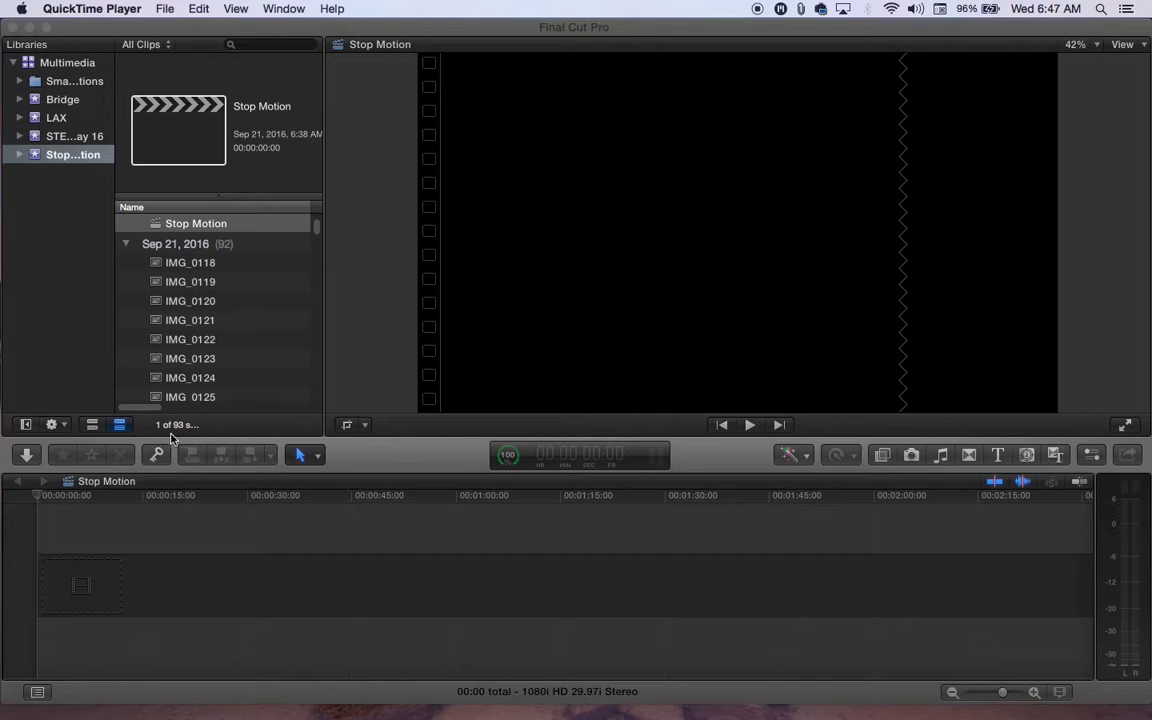
Preview the photos, selecting IMG_0118 through IMG_0191, then IMG_0153 alone.
click(186, 270)
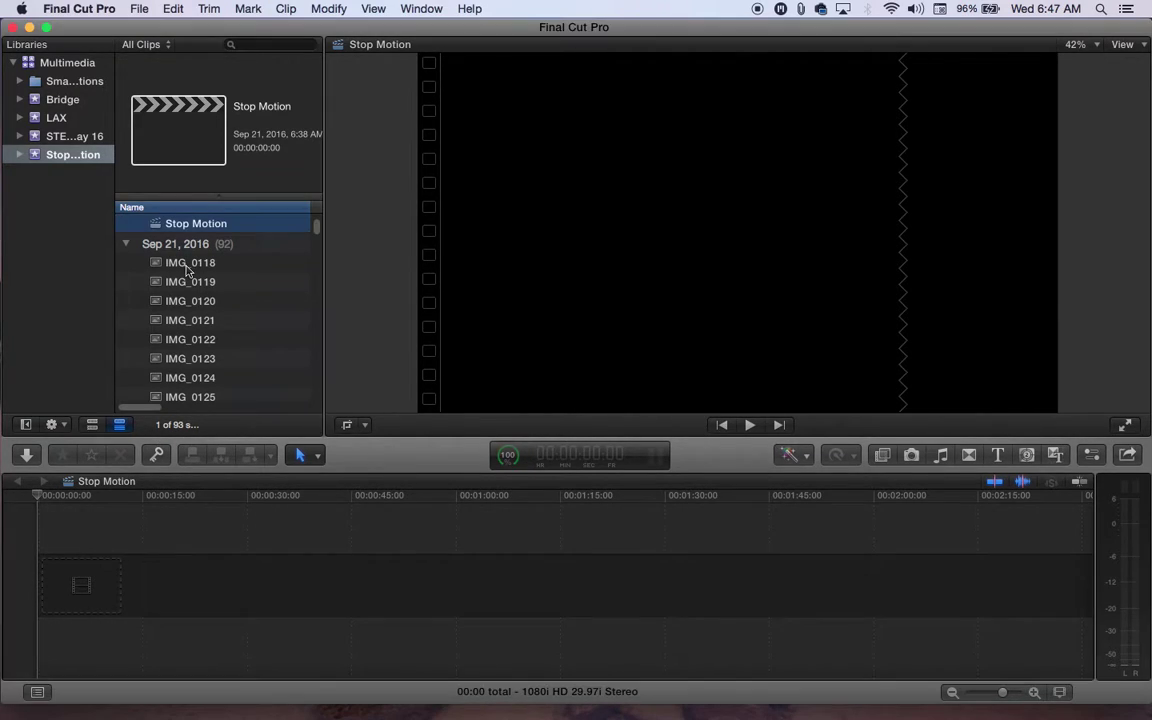
click(186, 270)
scroll(190, 310, down, 10)
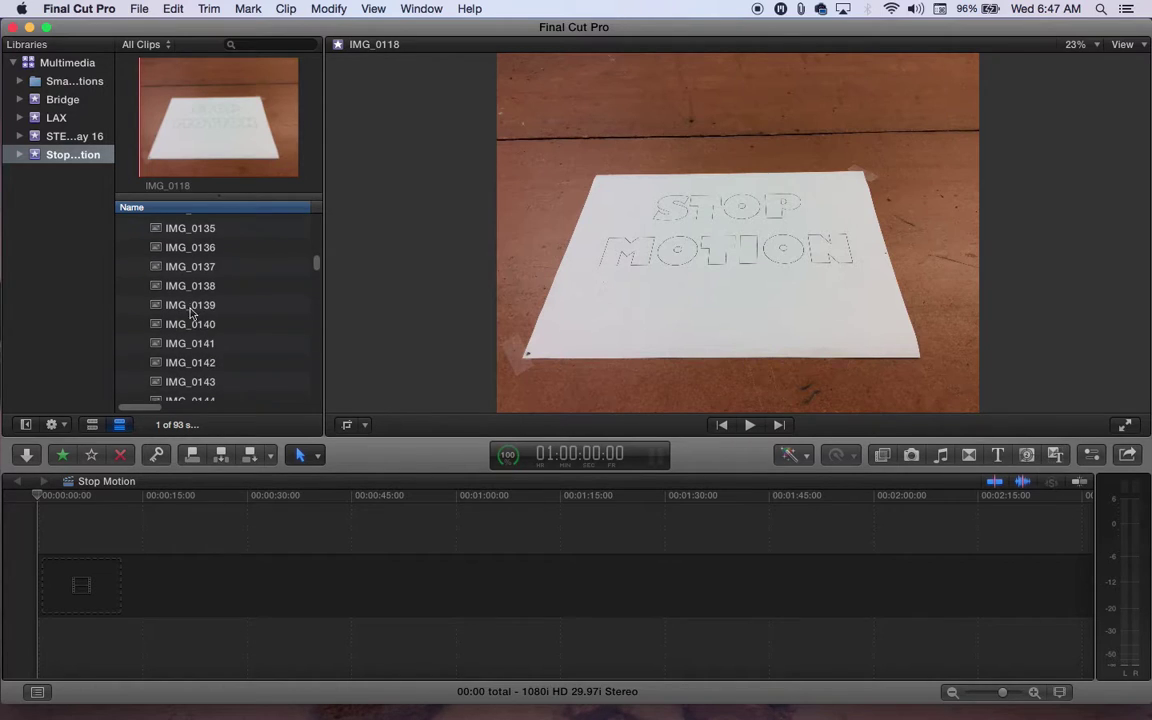
scroll(195, 329, down, 12)
shift+click(195, 343)
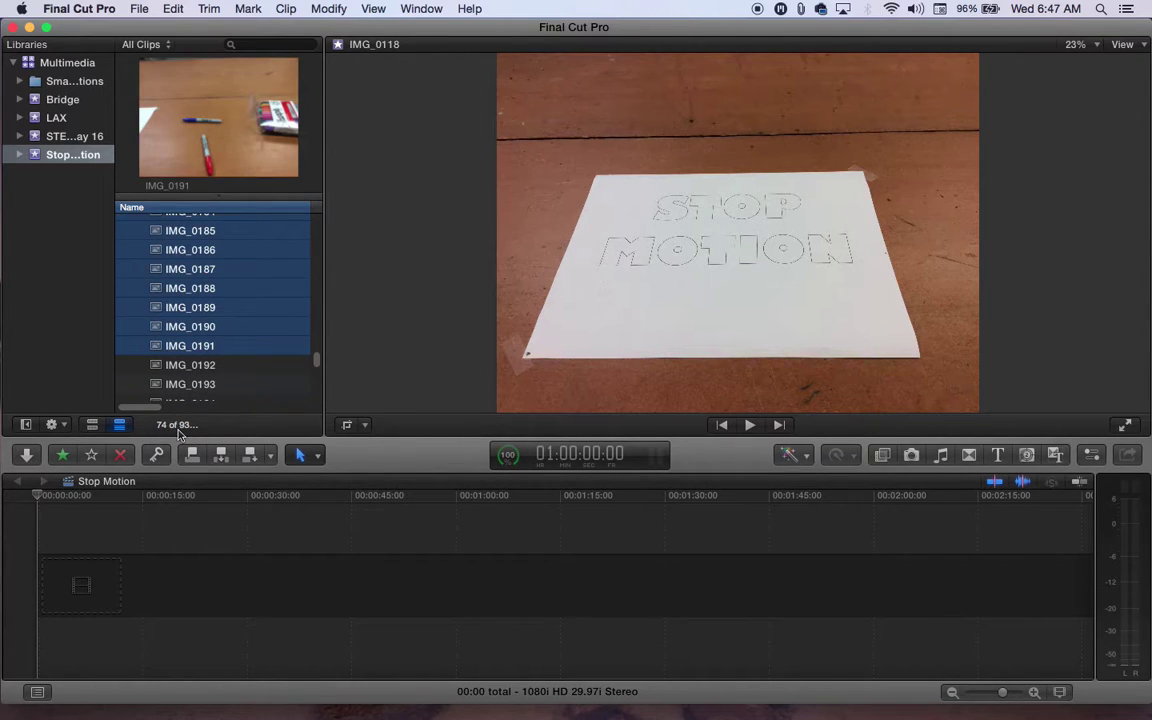
scroll(244, 395, up, 12)
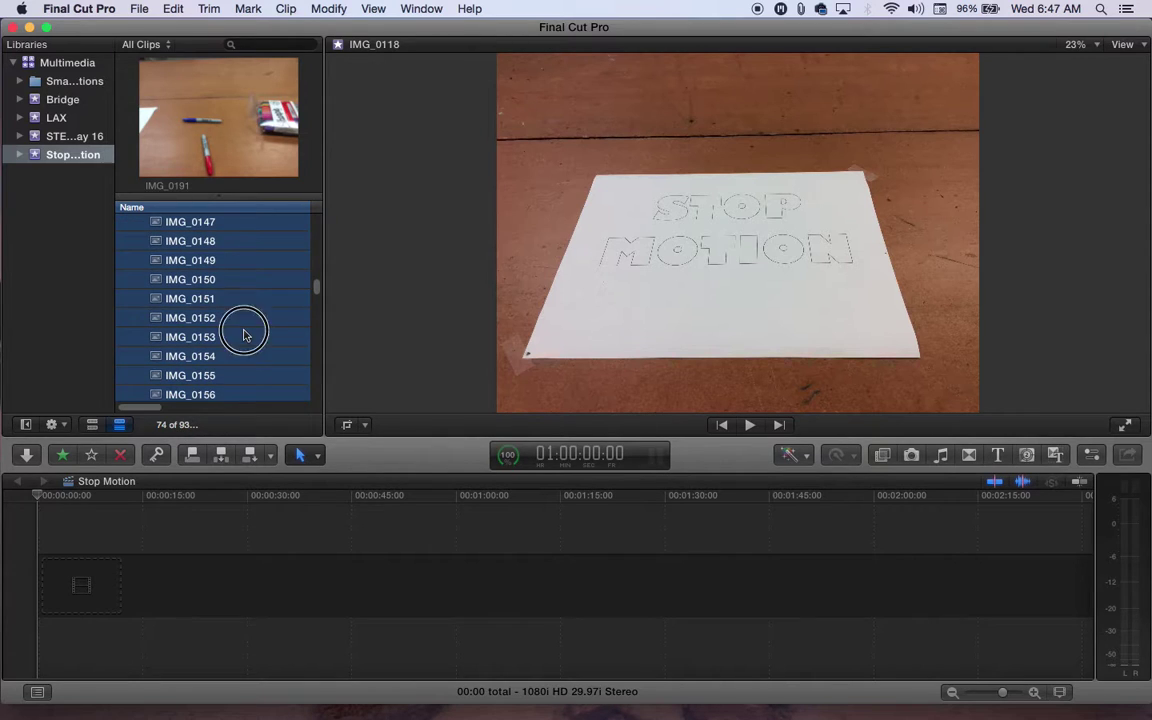
click(244, 334)
Widen the browser to reveal clip details and show the Stop Motion project timeline.
drag(317, 292, 318, 228)
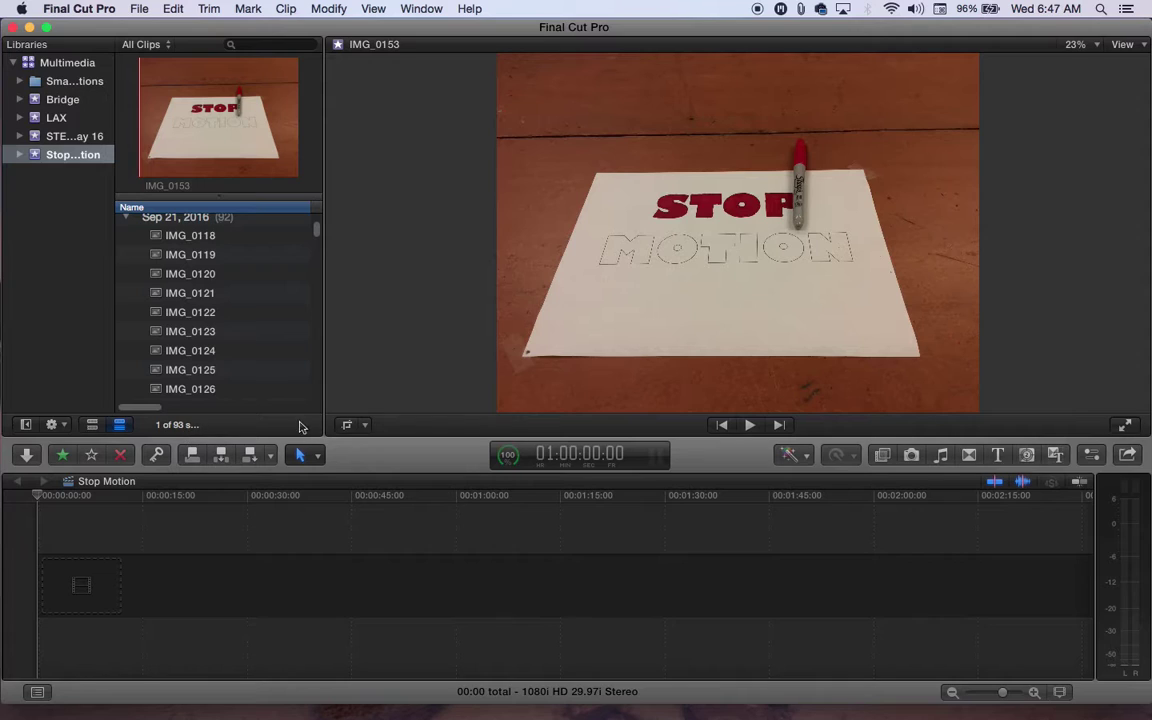
drag(325, 419, 360, 417)
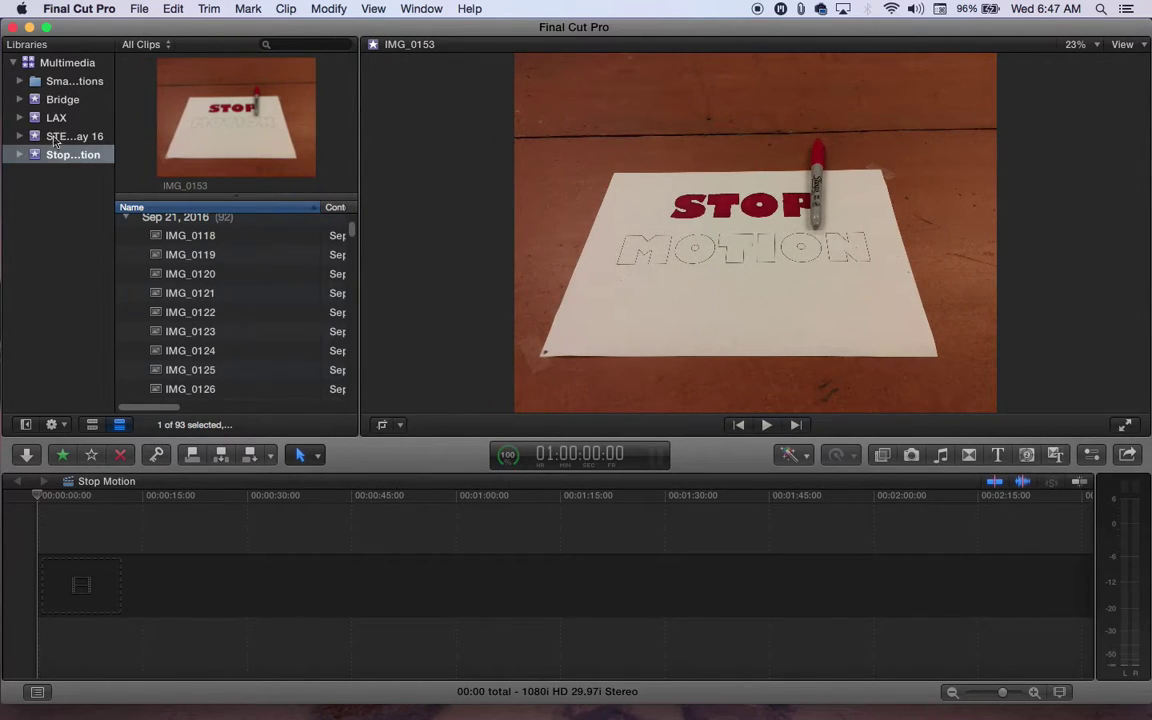
click(97, 158)
scroll(250, 368, up, 2)
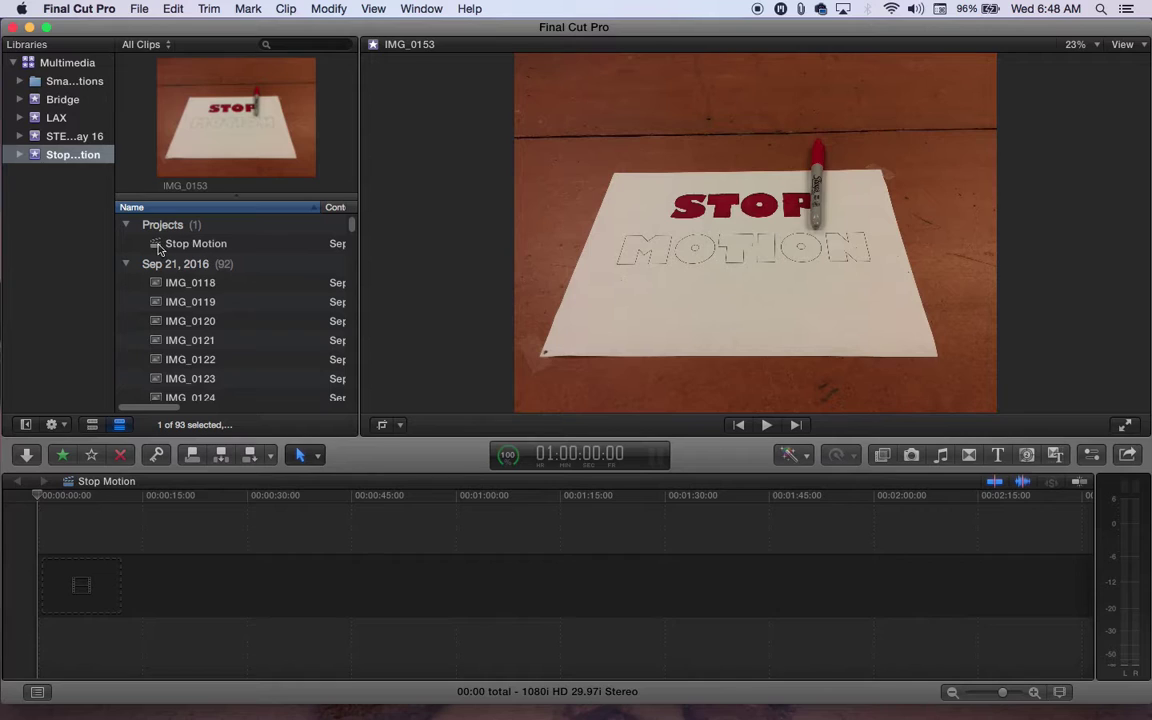
click(162, 594)
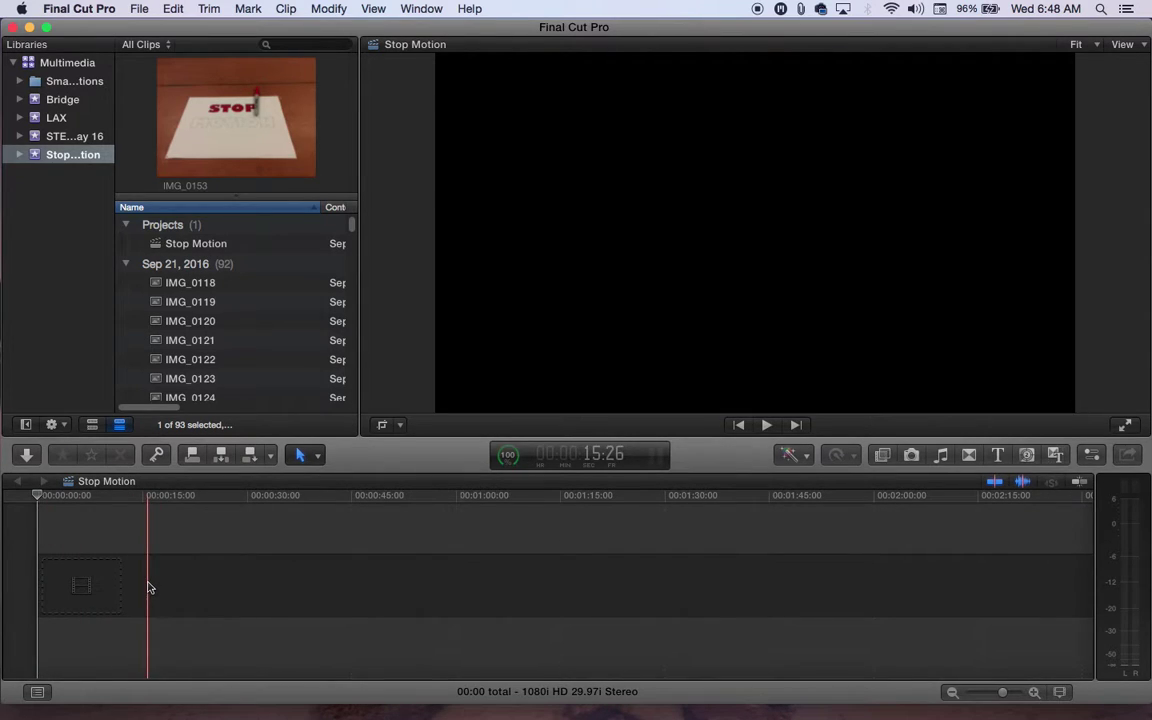
Step from IMG_0118 through the photos to IMG_0160, the frame with hands holding a ruler.
click(208, 288)
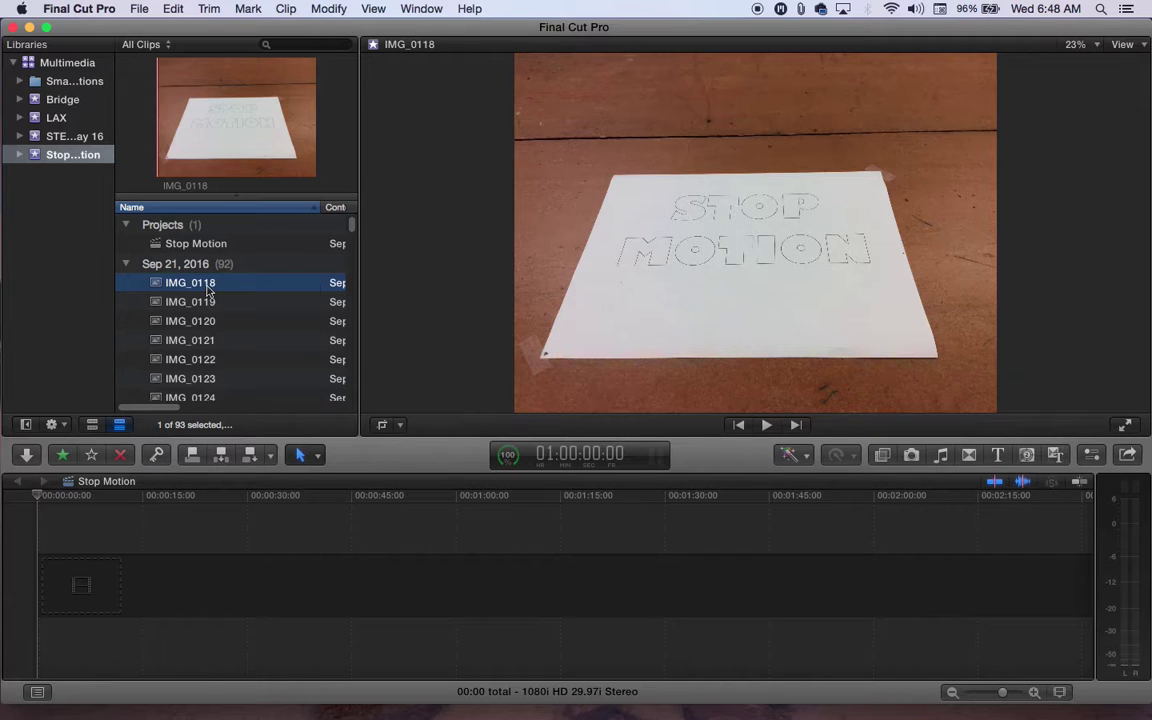
key(Down)
key(Down)
key(Down)
key(Down)
key(Down)
key(Down)
key(Down)
key(Down)
key(Down)
key(Down)
key(Down)
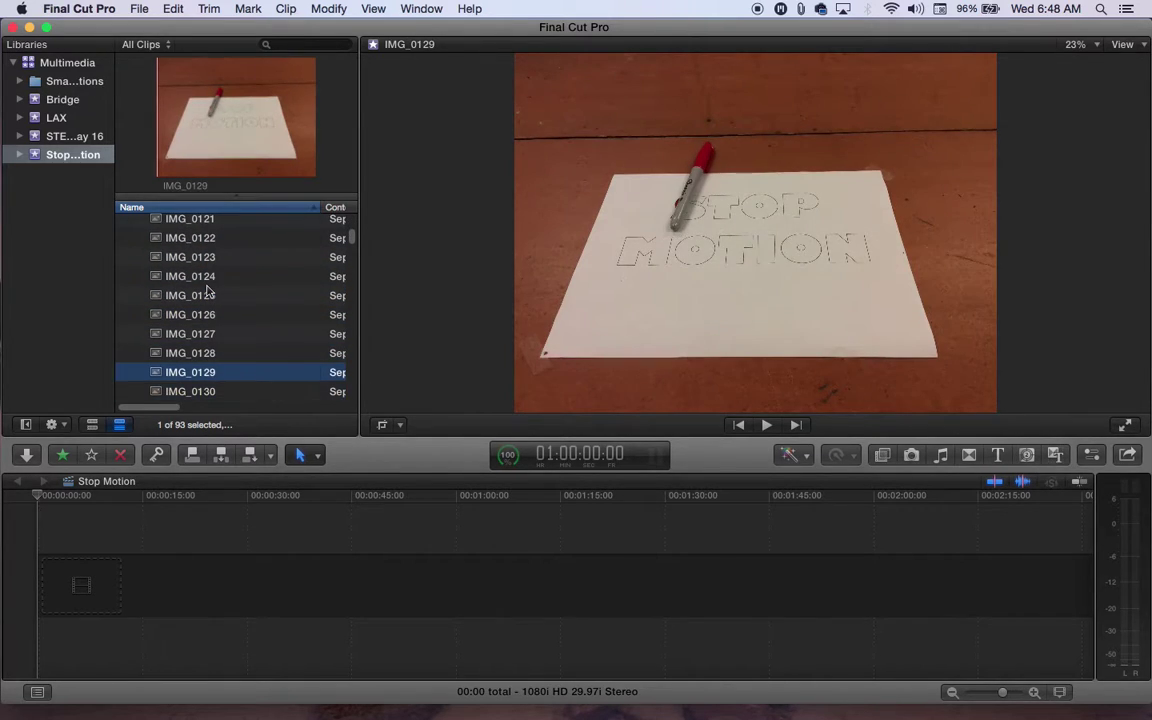
key(Up)
key(Up)
key(Up)
key(Up)
key(Up)
key(Up)
key(Up)
key(Up)
key(Up)
key(Up)
key(Up)
key(Up)
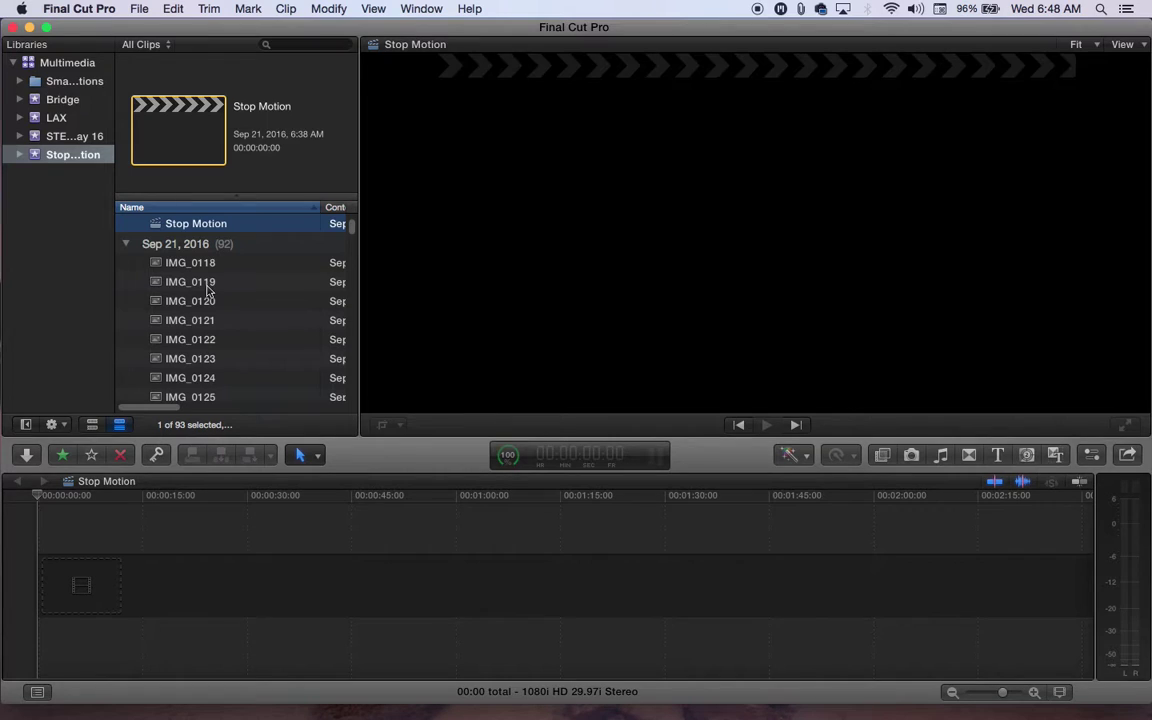
key(Down)
key(Down)
key(Down)
key(Down)
key(Down)
key(Down)
key(Down)
key(Down)
key(Down)
key(Down)
key(Down)
key(Down)
key(Down)
key(Down)
key(Down)
key(Down)
key(Down)
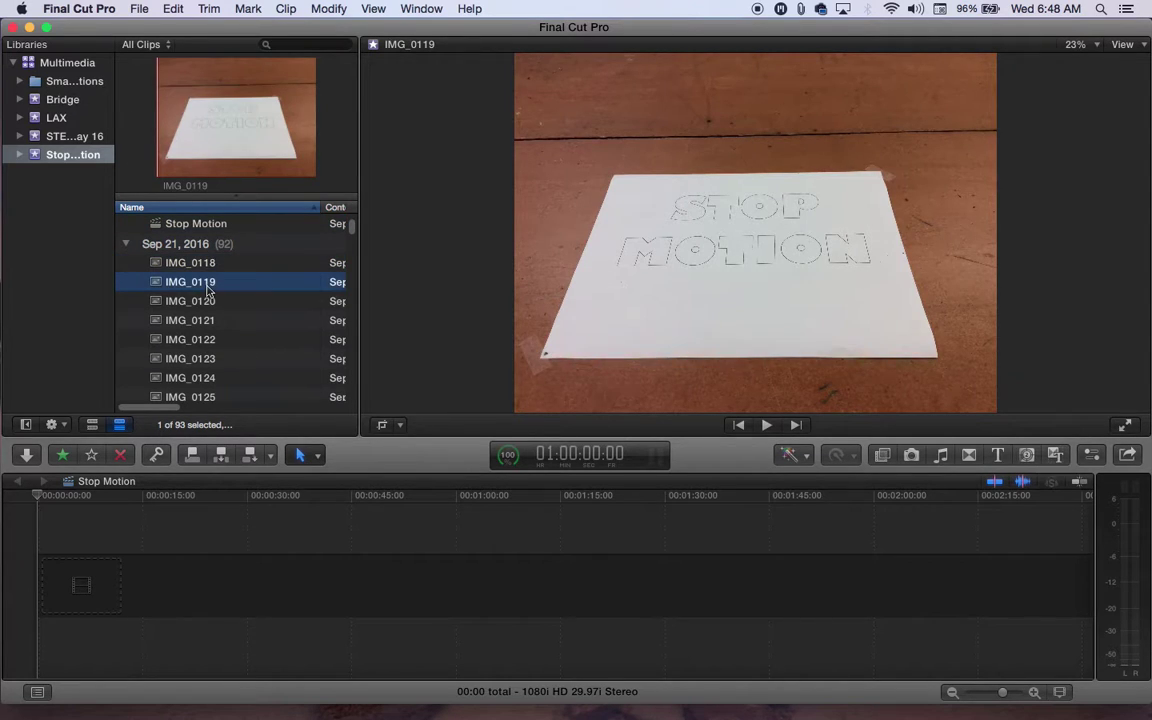
key(Down)
key(Down)
key(Down)
key(Down)
key(Down)
key(Down)
key(Down)
key(Down)
key(Down)
key(Down)
key(Down)
key(Down)
key(Down)
key(Down)
key(Down)
key(Down)
key(Down)
key(Down)
key(Down)
key(Down)
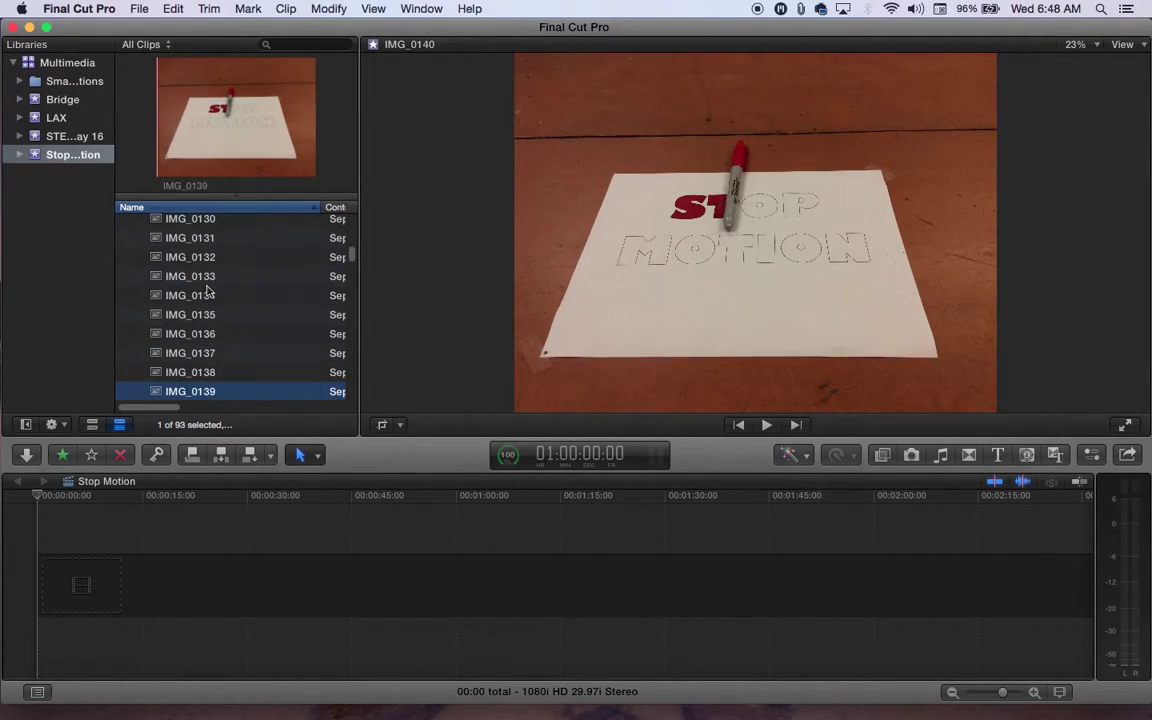
key(Down)
key(Down)
key(Down)
key(Down)
key(Down)
key(Down)
key(Down)
key(Down)
key(Down)
key(Down)
key(Down)
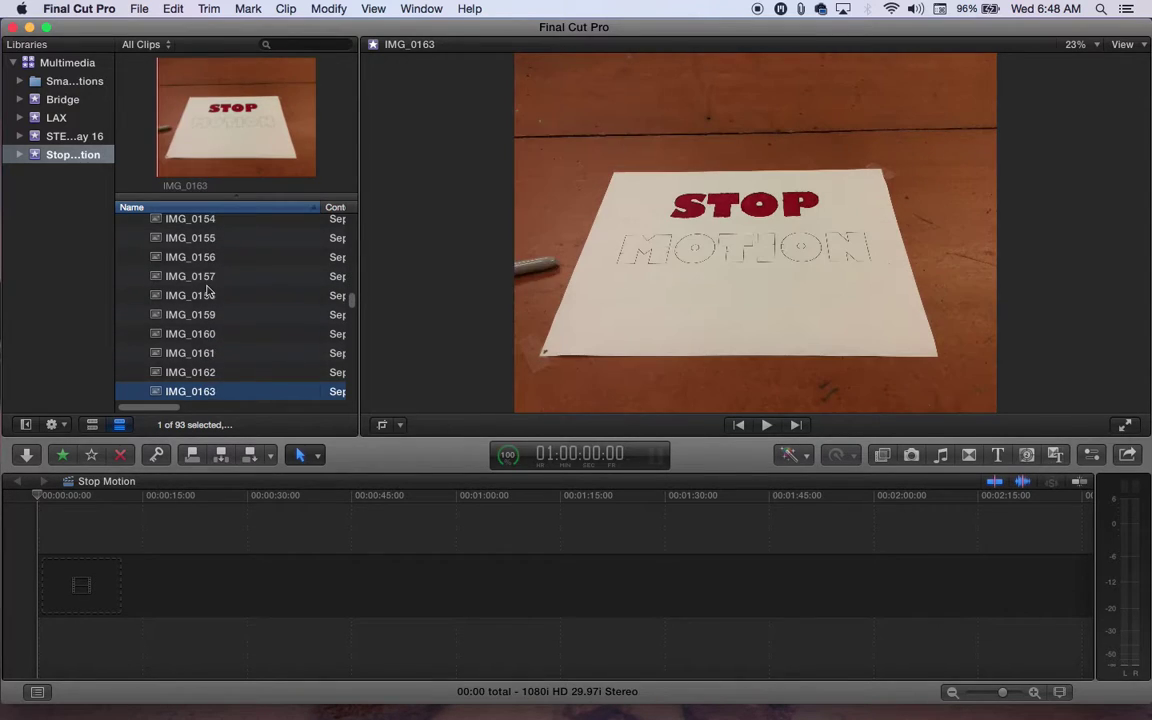
key(Up)
key(Up)
key(Up)
key(Up)
key(Up)
key(Up)
key(Up)
key(Up)
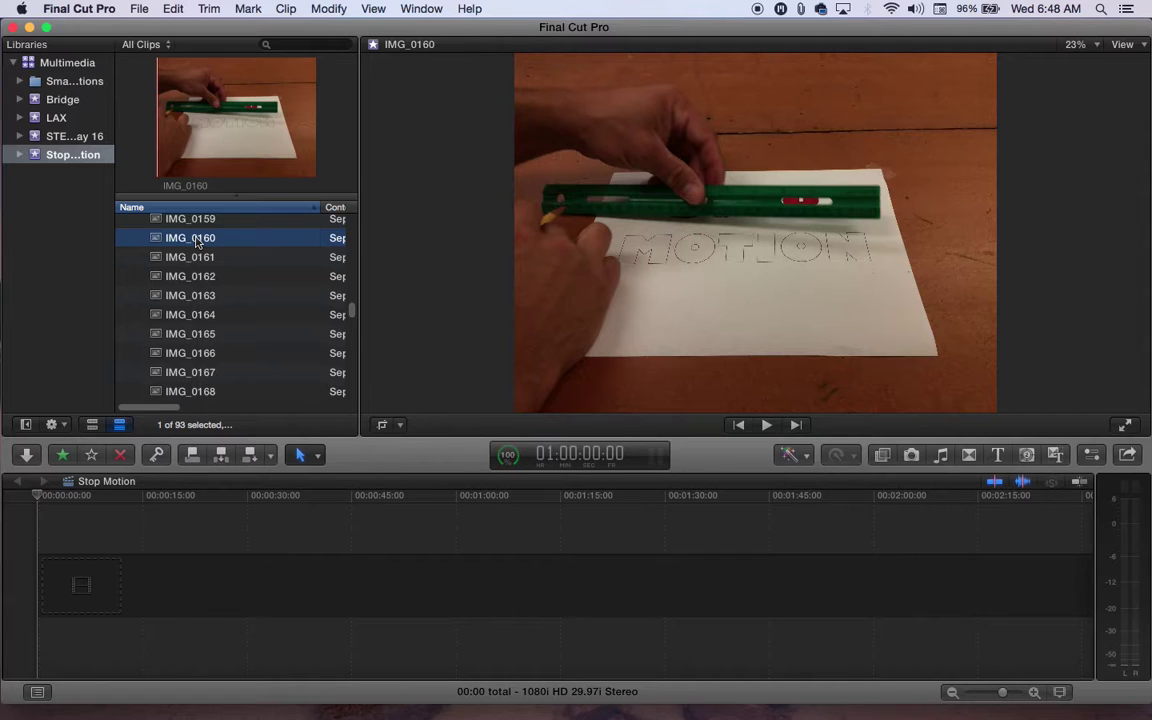
Move IMG_0160 to the trash and check the neighbouring frames IMG_0161 and IMG_0159.
right_click(197, 243)
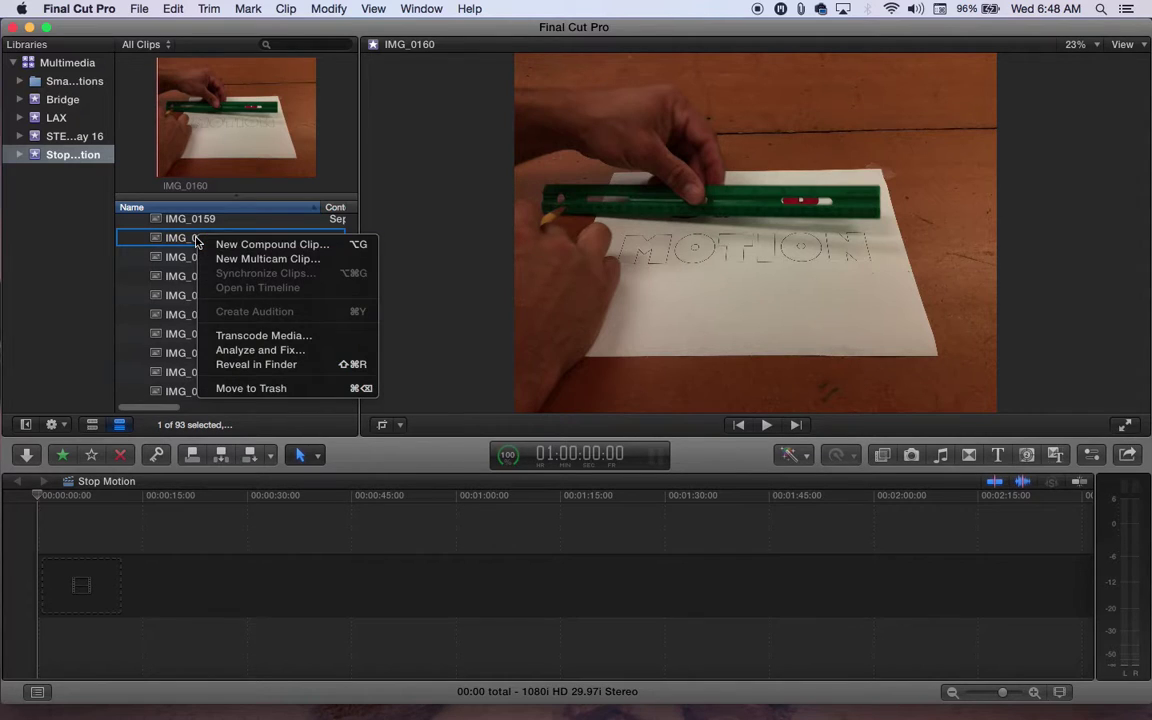
click(236, 388)
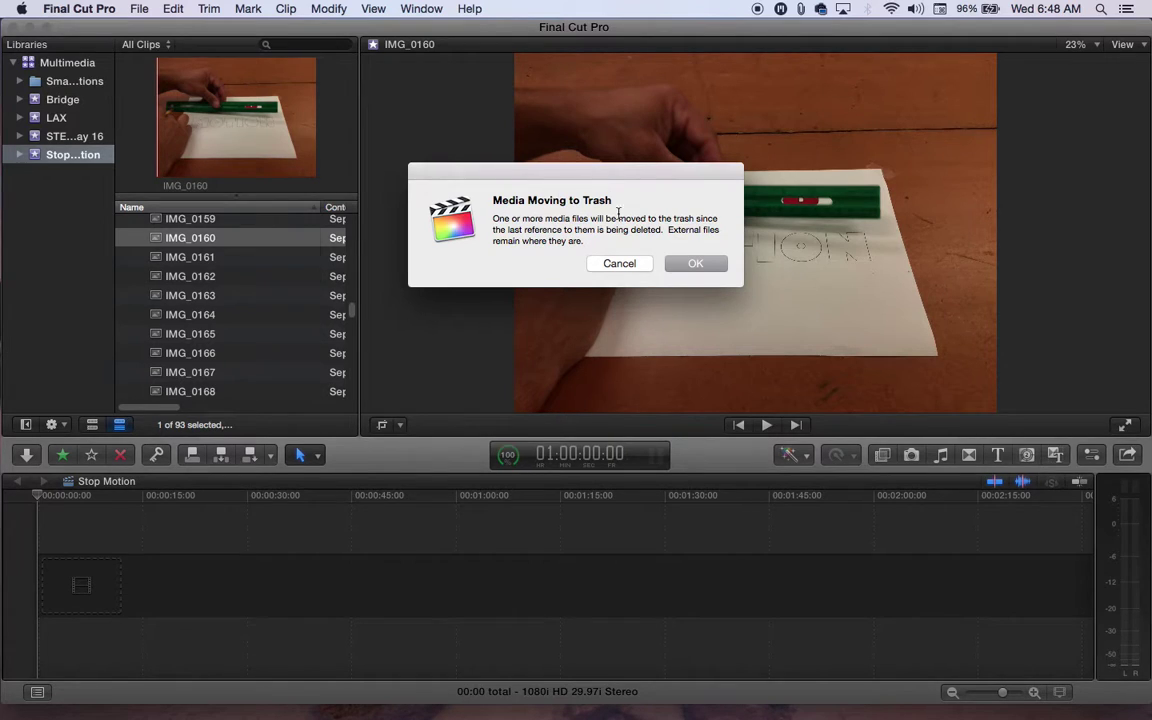
click(689, 266)
click(203, 237)
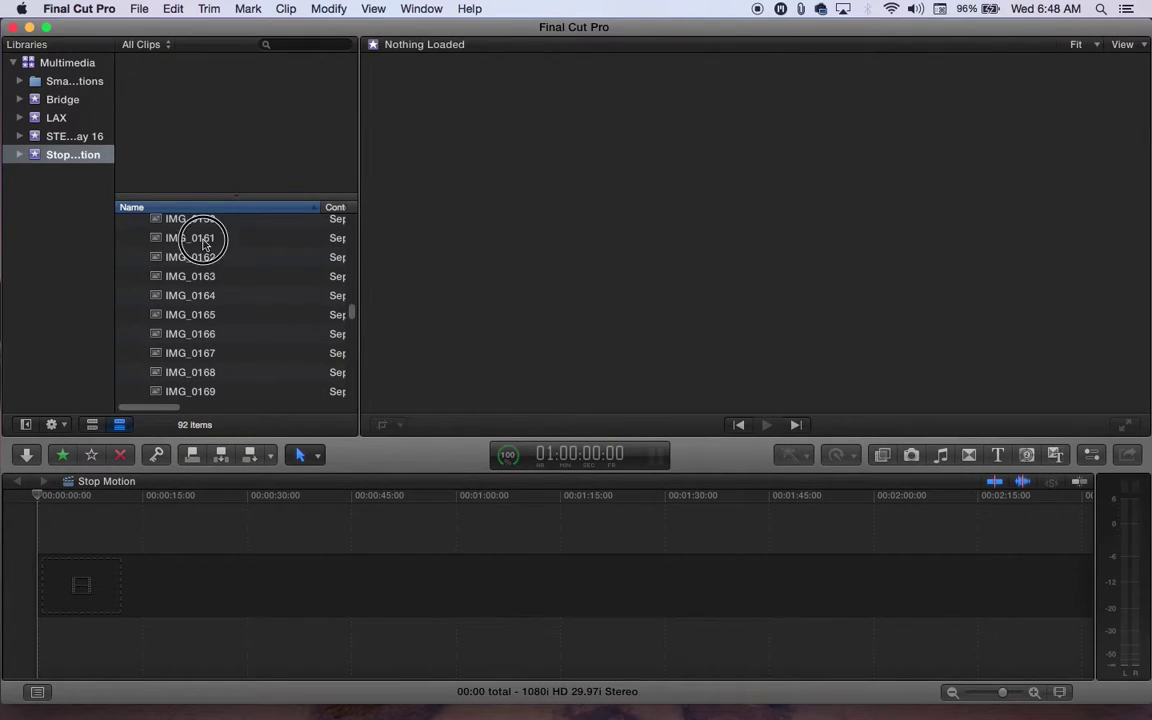
click(209, 223)
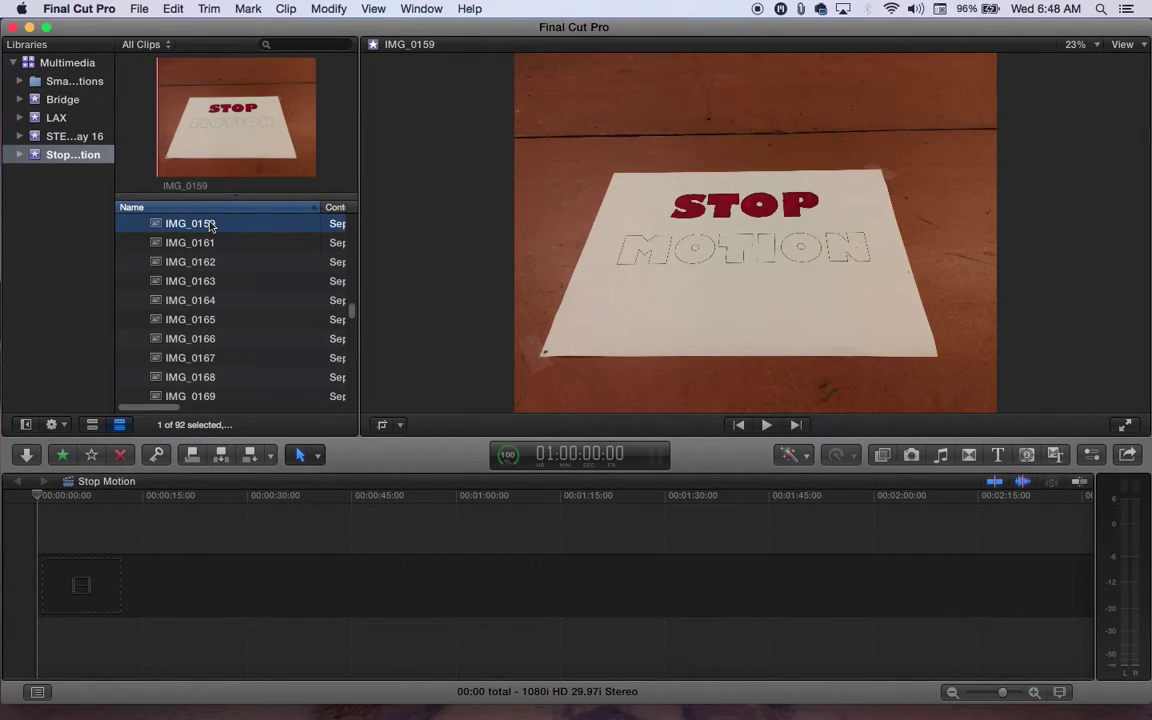
Step through the photo list down to IMG_0209 and back up to the top.
key(Down)
key(Down)
key(Down)
key(Down)
key(Down)
key(Down)
key(Down)
key(Down)
key(Down)
key(Down)
key(Down)
key(Down)
key(Down)
key(Down)
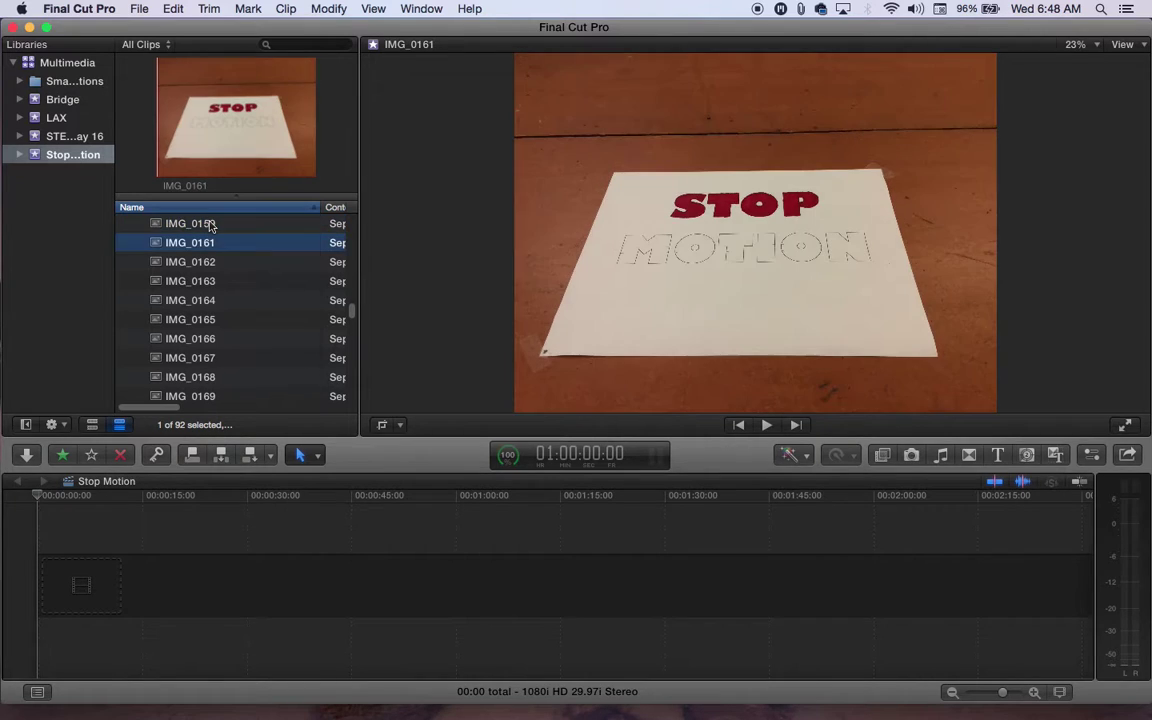
key(Down)
key(Down)
key(Down)
key(Down)
key(Down)
key(Down)
key(Down)
key(Down)
key(Down)
key(Down)
key(Down)
key(Down)
key(Down)
key(Down)
key(Down)
key(Down)
key(Down)
key(Down)
key(Down)
key(Down)
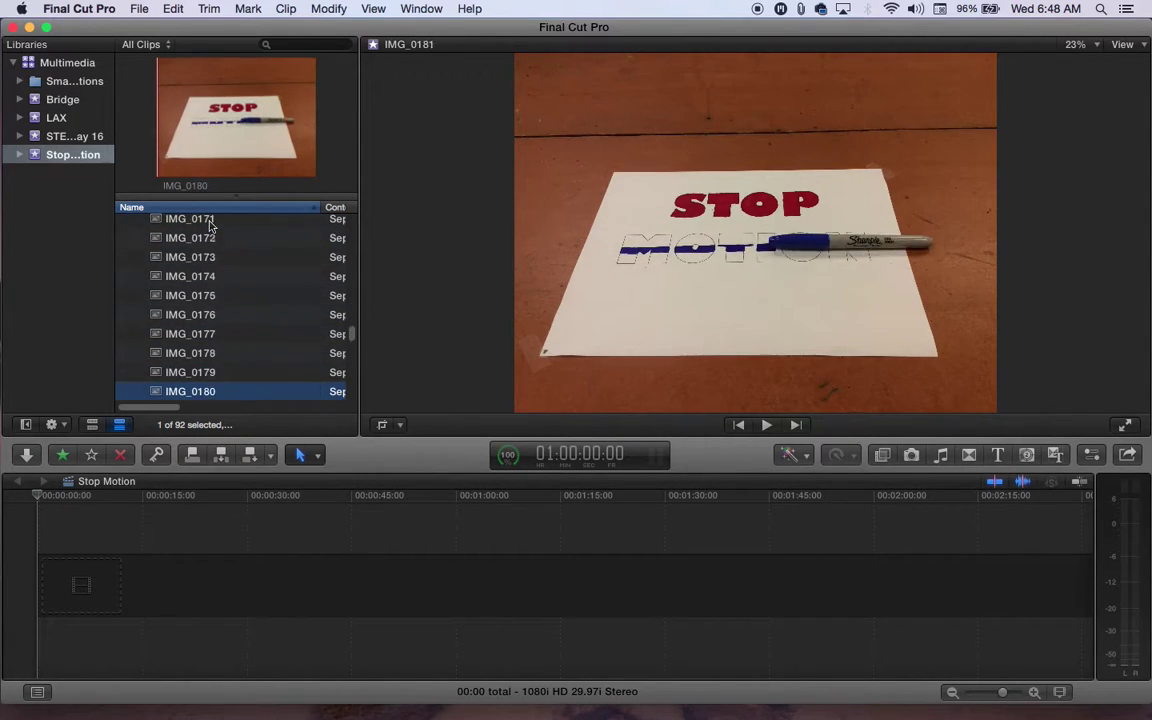
key(Down)
key(Down)
key(Down)
key(Down)
key(Down)
key(Down)
key(Down)
key(Down)
key(Down)
key(Down)
key(Down)
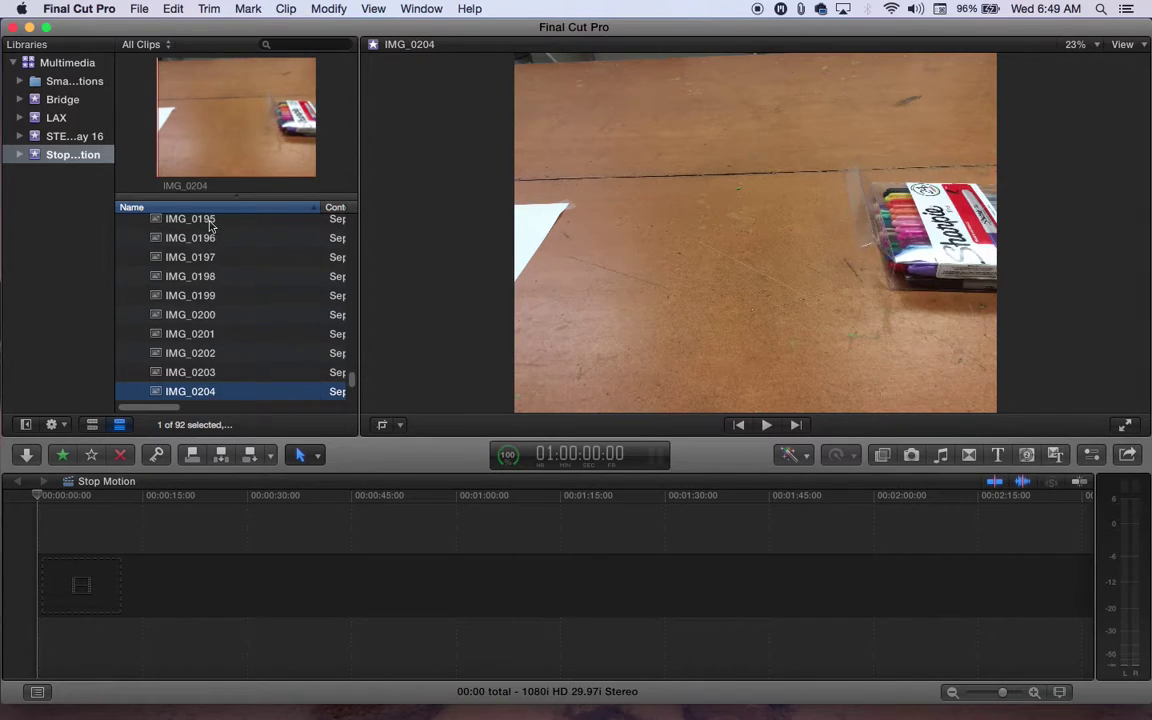
key(Up)
key(Up)
key(Up)
key(Up)
key(Up)
key(Up)
key(Up)
key(Up)
key(Up)
key(Up)
key(Up)
key(Up)
key(Up)
key(Up)
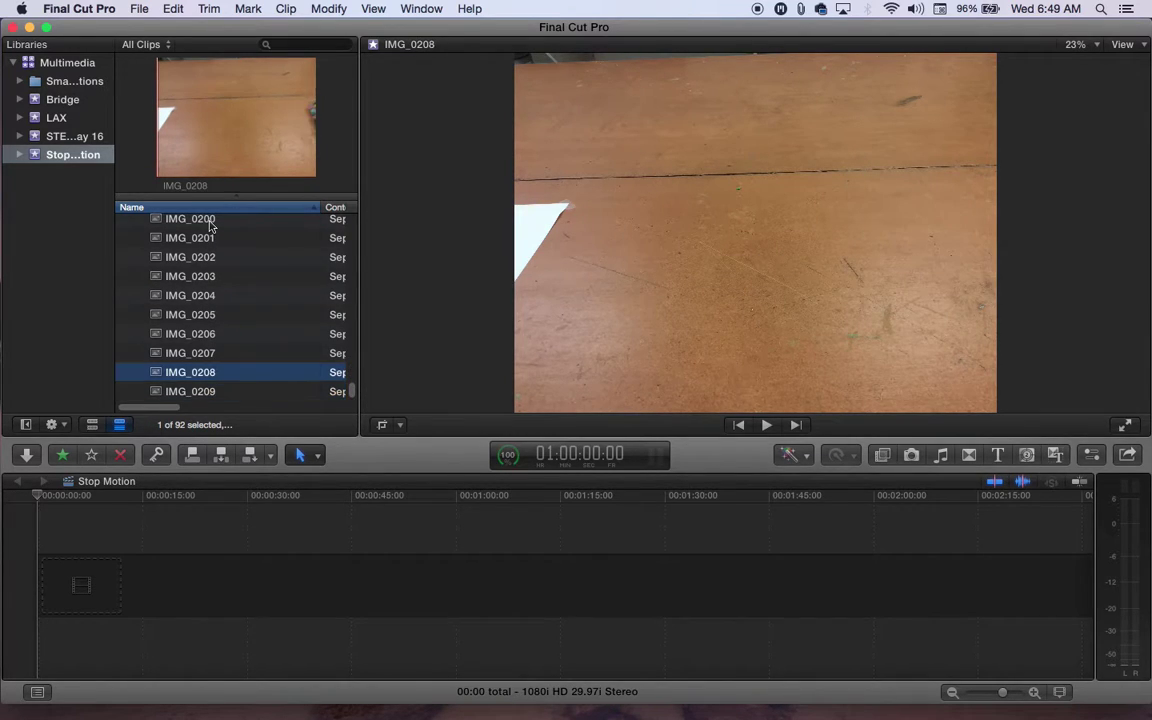
key(Up)
key(Up)
key(Up)
key(Up)
key(Up)
key(Up)
key(Up)
key(Up)
key(Up)
key(Up)
key(Up)
key(Up)
key(Up)
key(Up)
key(Up)
key(Up)
key(Up)
key(Up)
key(Up)
key(Up)
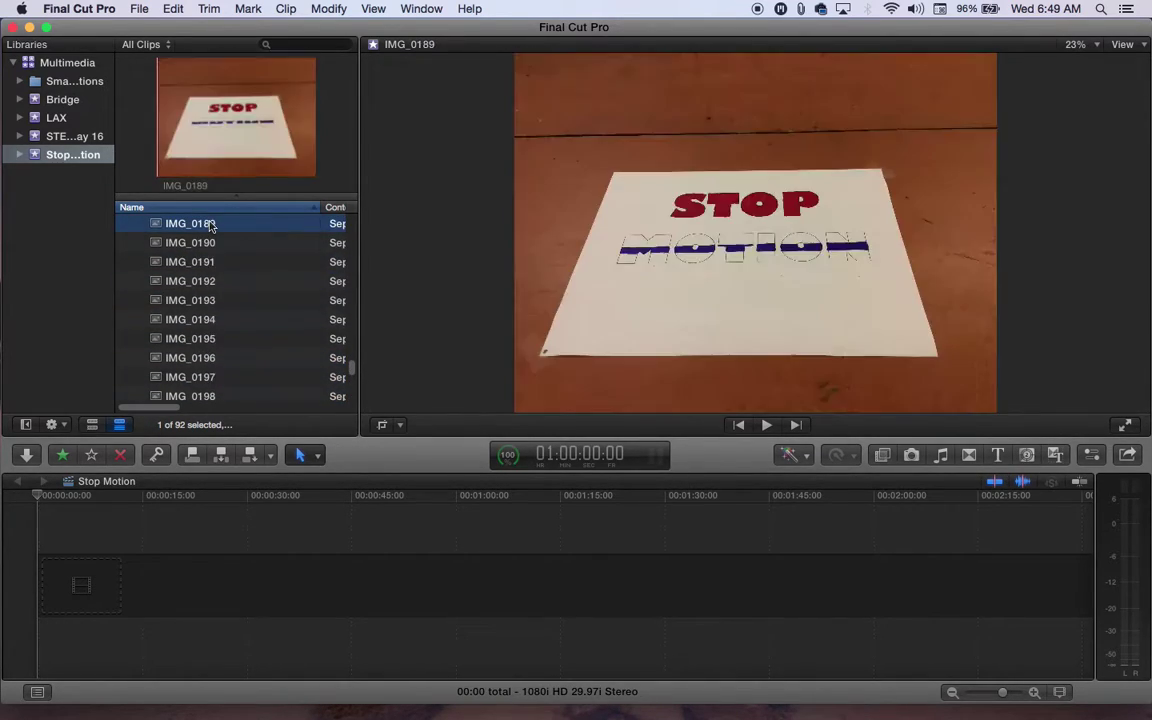
key(Up)
key(Up)
key(Up)
key(Up)
key(Up)
key(Up)
key(Up)
key(Up)
key(Up)
key(Up)
key(Up)
key(Up)
key(Up)
key(Up)
key(Up)
key(Up)
key(Up)
key(Up)
key(Up)
key(Up)
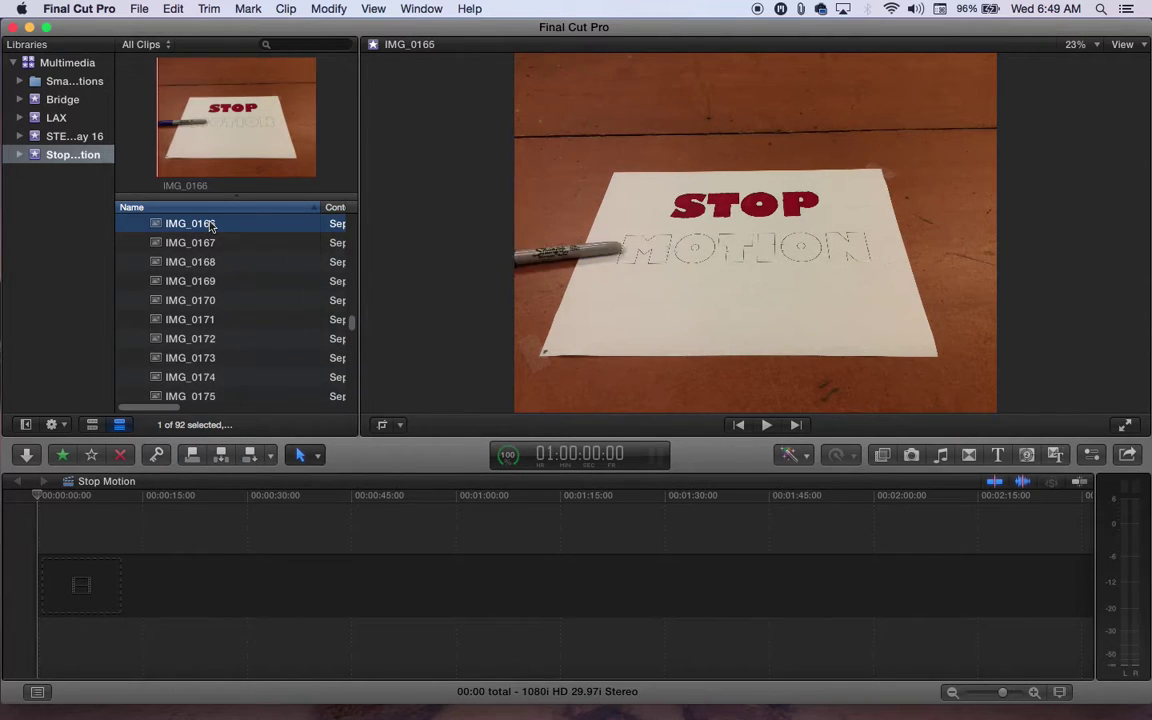
key(Up)
key(Up)
key(Up)
key(Up)
key(Up)
key(Up)
key(Up)
key(Up)
key(Up)
key(Up)
key(Up)
key(Up)
key(Up)
key(Up)
key(Up)
key(Up)
key(Up)
key(Up)
key(Up)
key(Up)
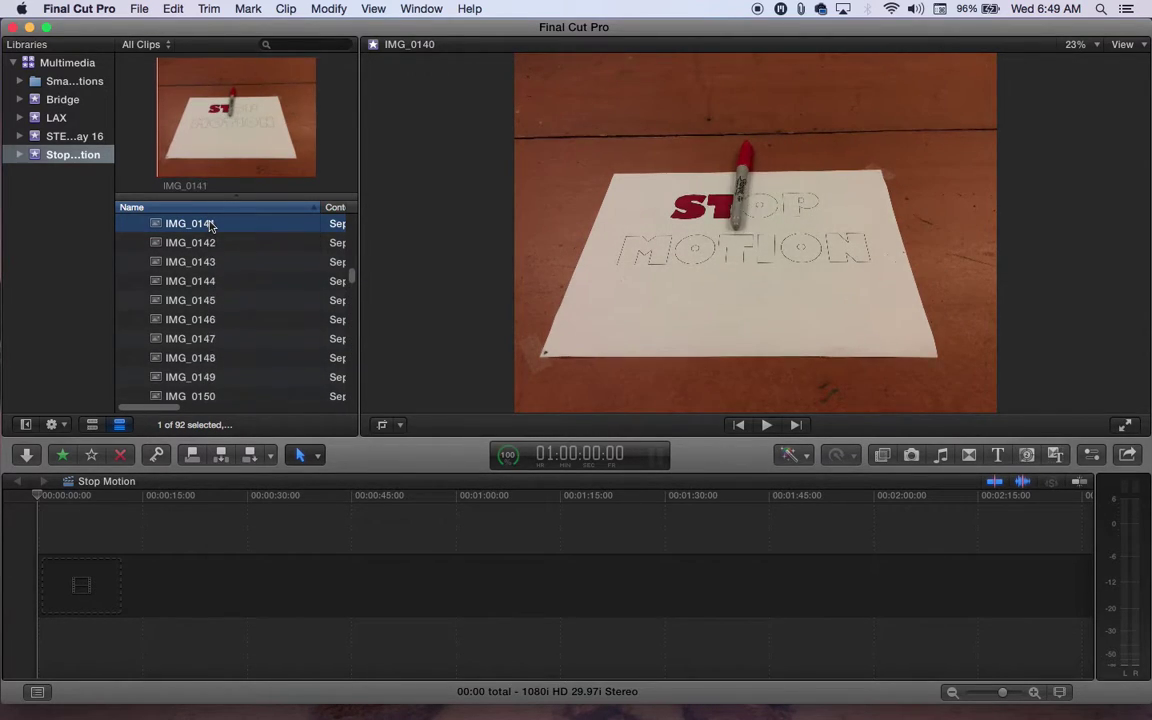
key(Up)
key(Up)
key(Up)
key(Up)
key(Up)
key(Up)
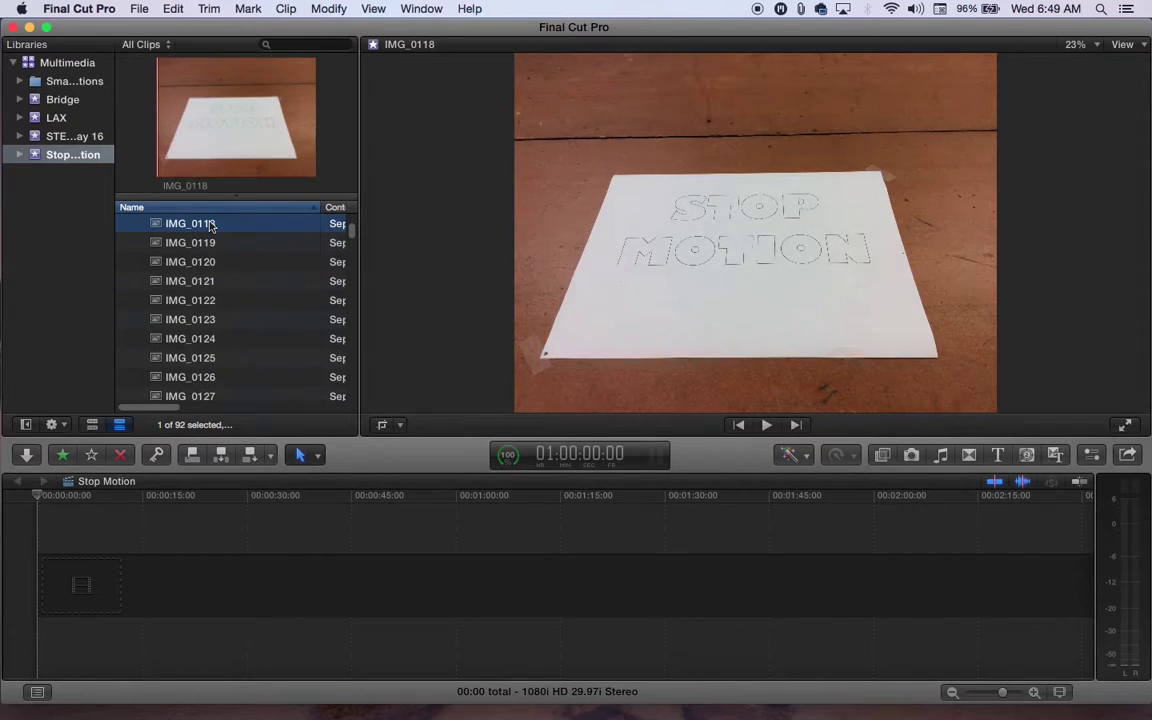
Select every photo from IMG_0118 to IMG_0209.
key(Down)
scroll(203, 290, down, 15)
scroll(203, 290, down, 3)
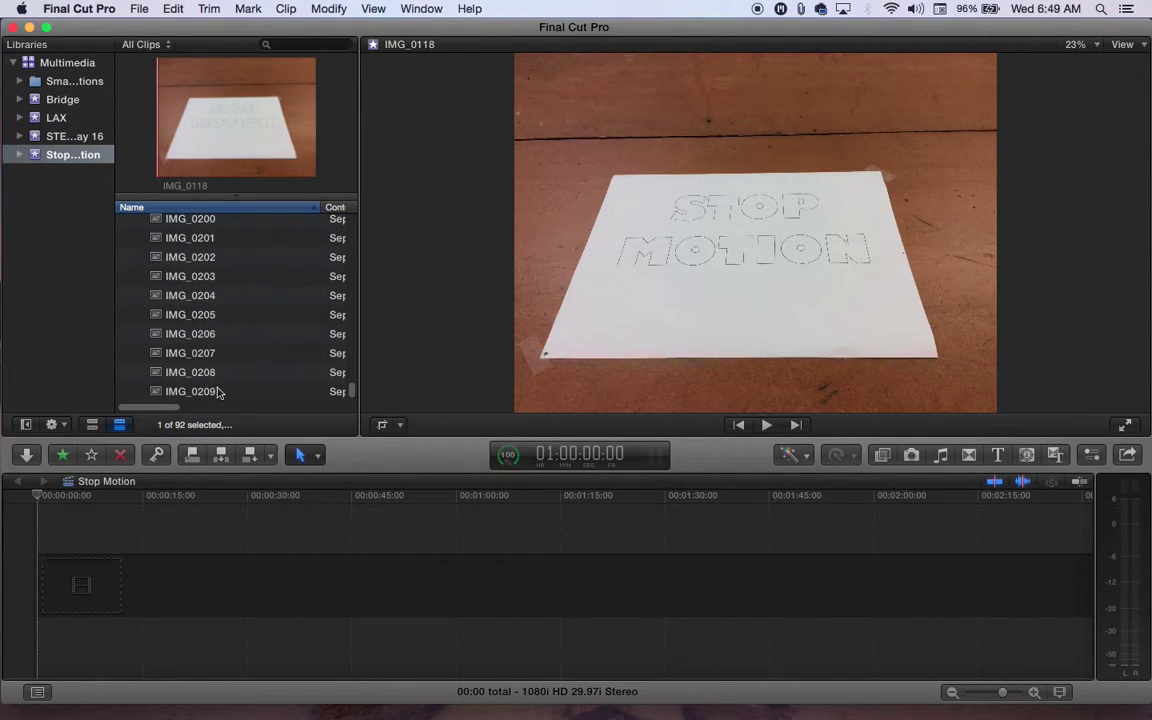
shift+click(213, 391)
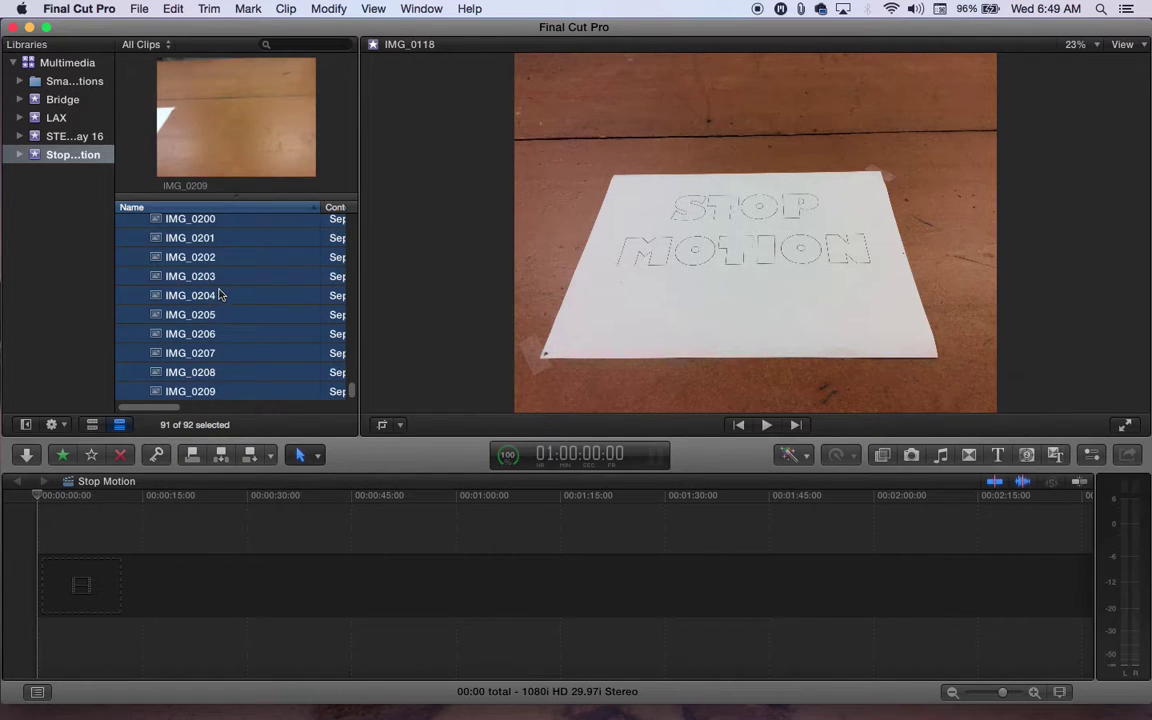
Add the selected photos to the Stop Motion timeline with the project set to 1080p HD, 29.97p.
scroll(218, 290, up, 18)
drag(218, 291, 103, 587)
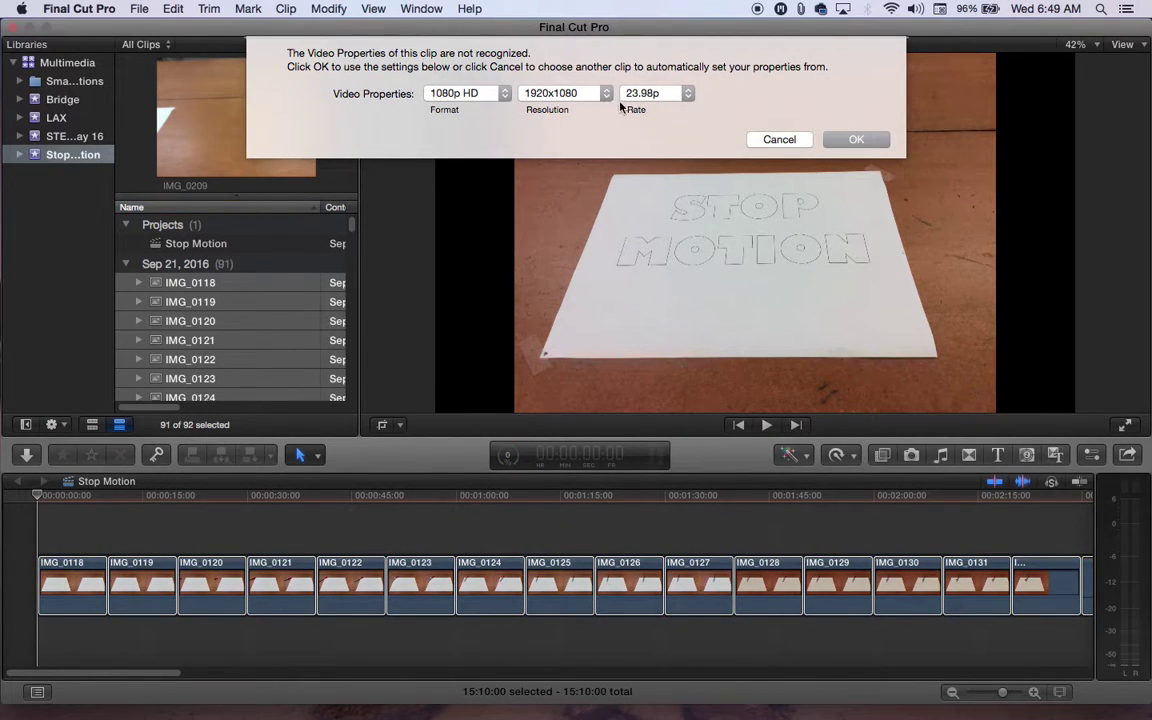
click(689, 94)
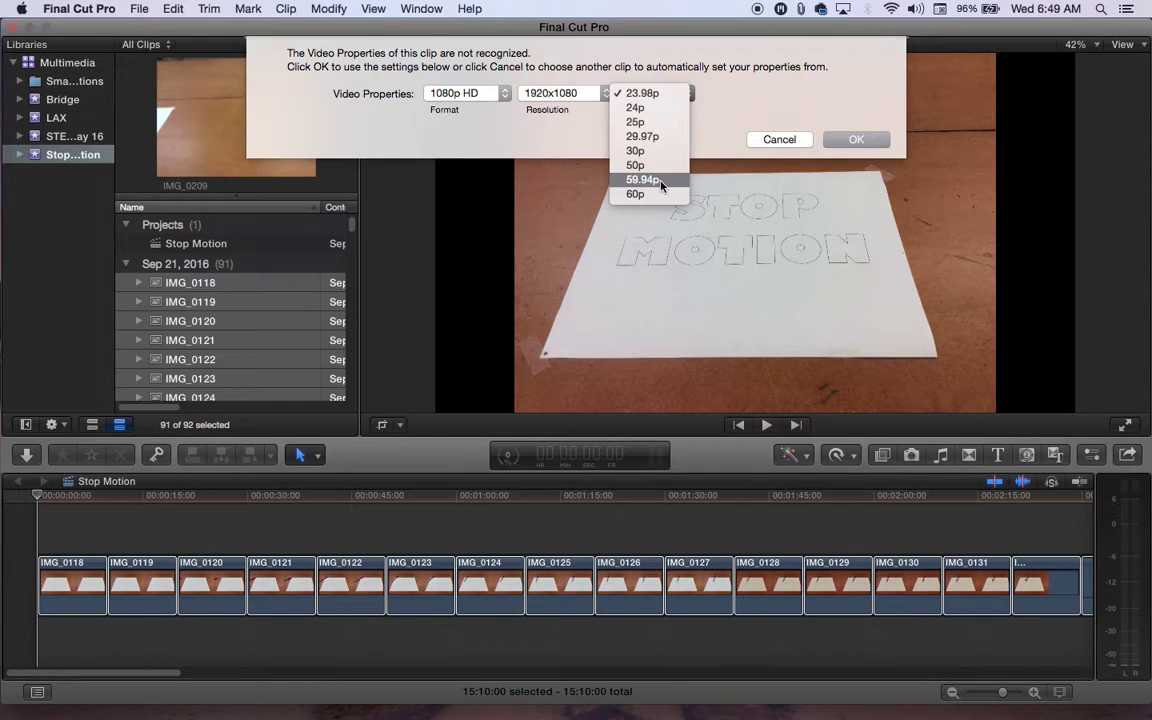
click(643, 136)
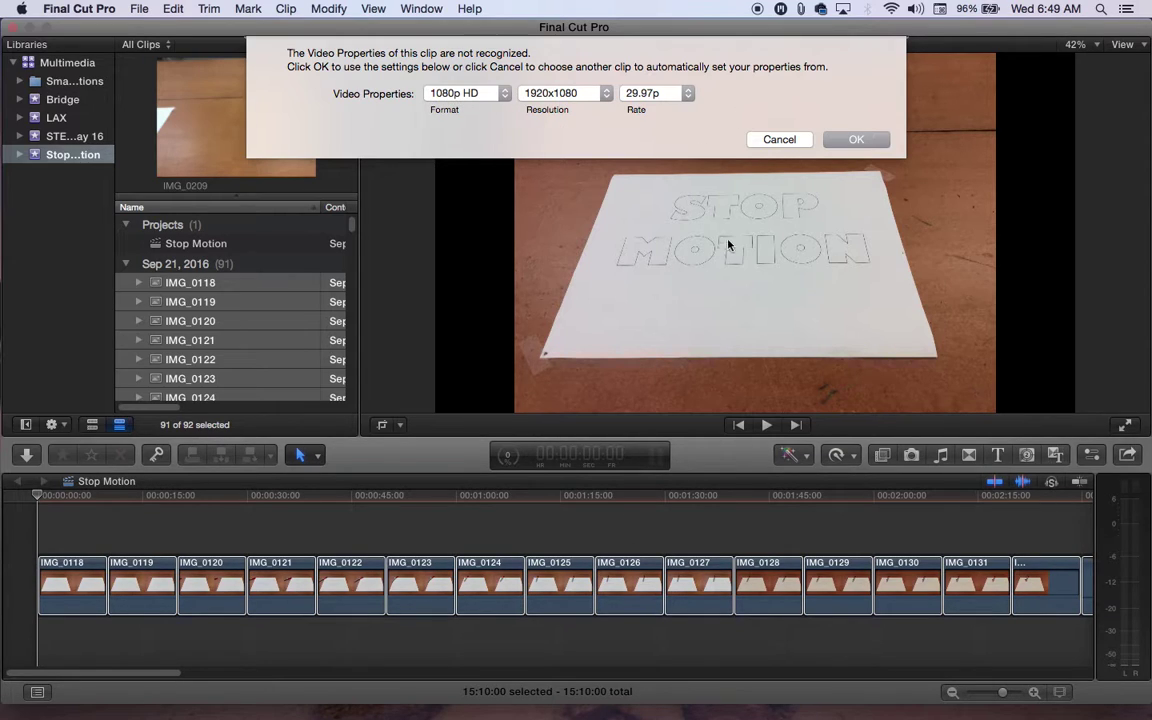
click(853, 140)
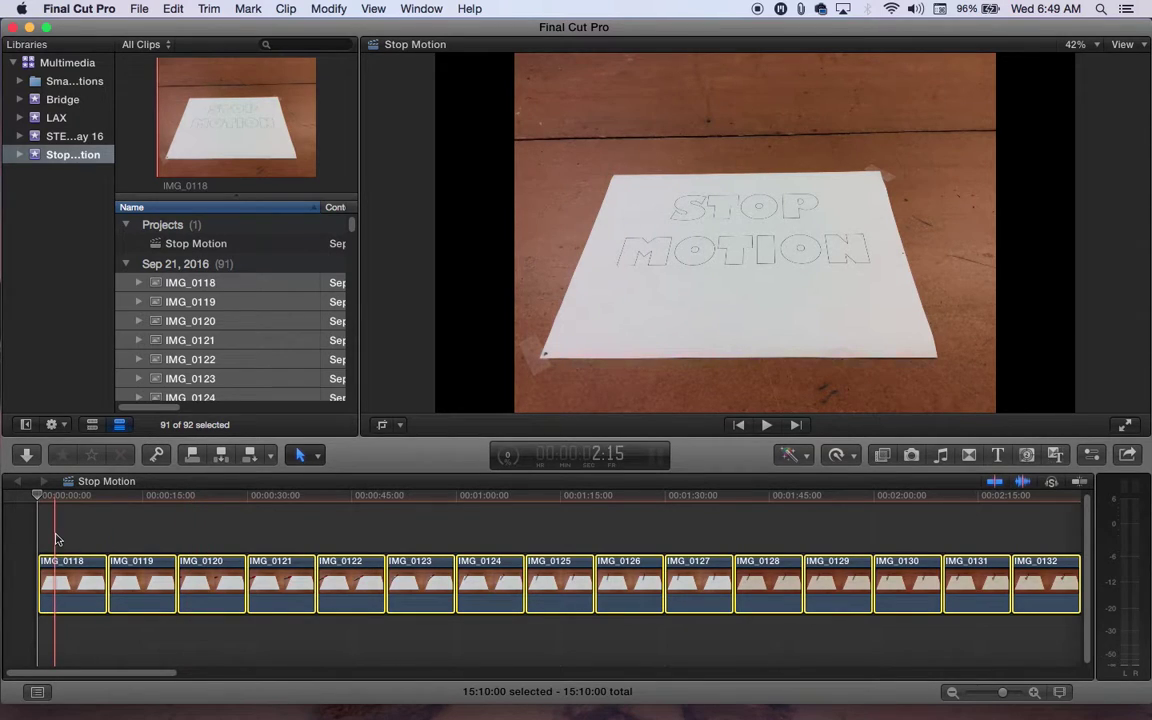
key(space)
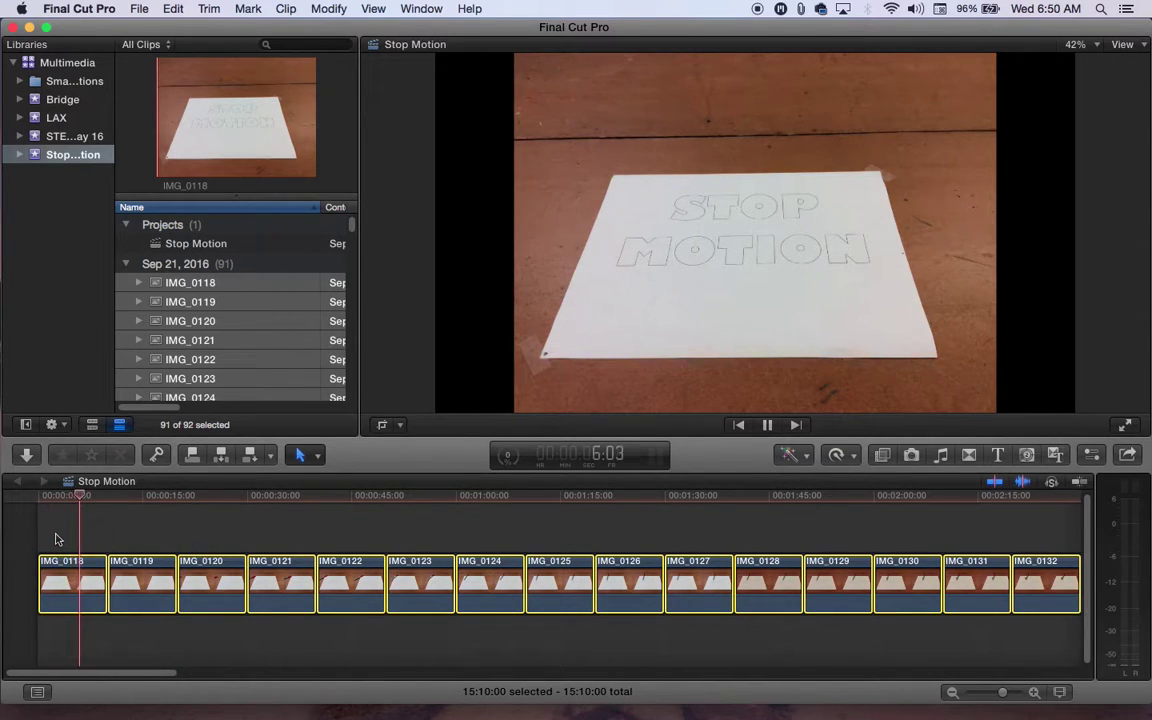
key(space)
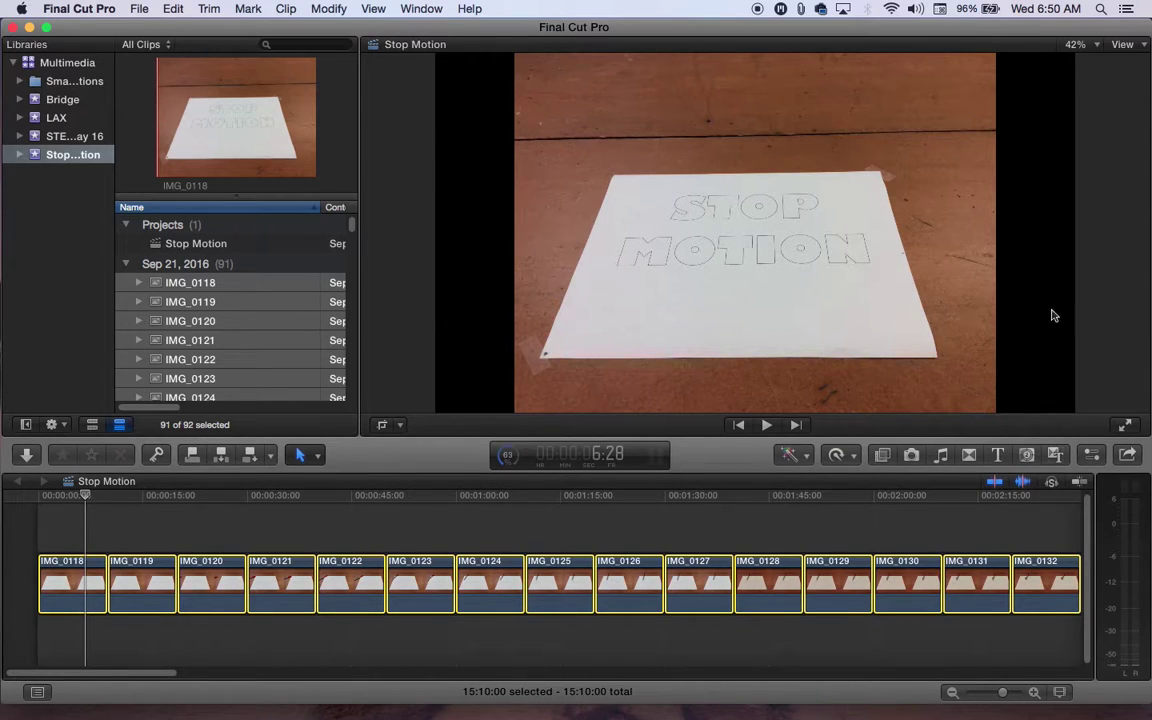
Change the duration of every selected photo clip to 3 frames.
click(37, 496)
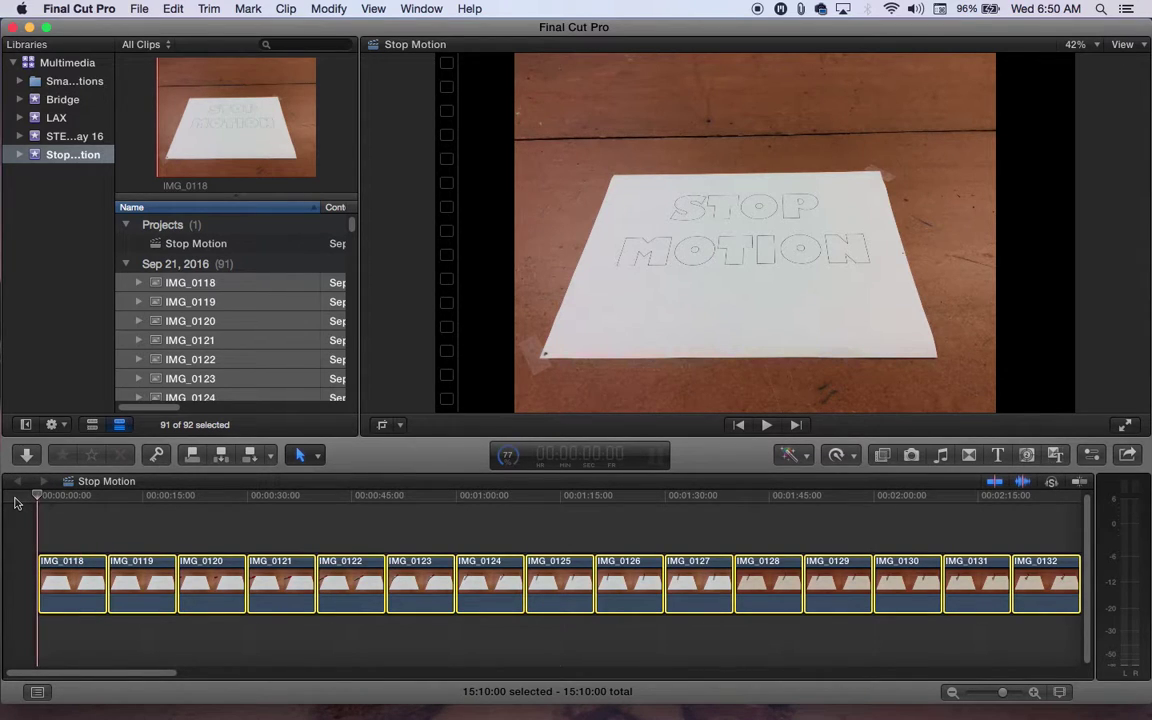
key(ctrl+d)
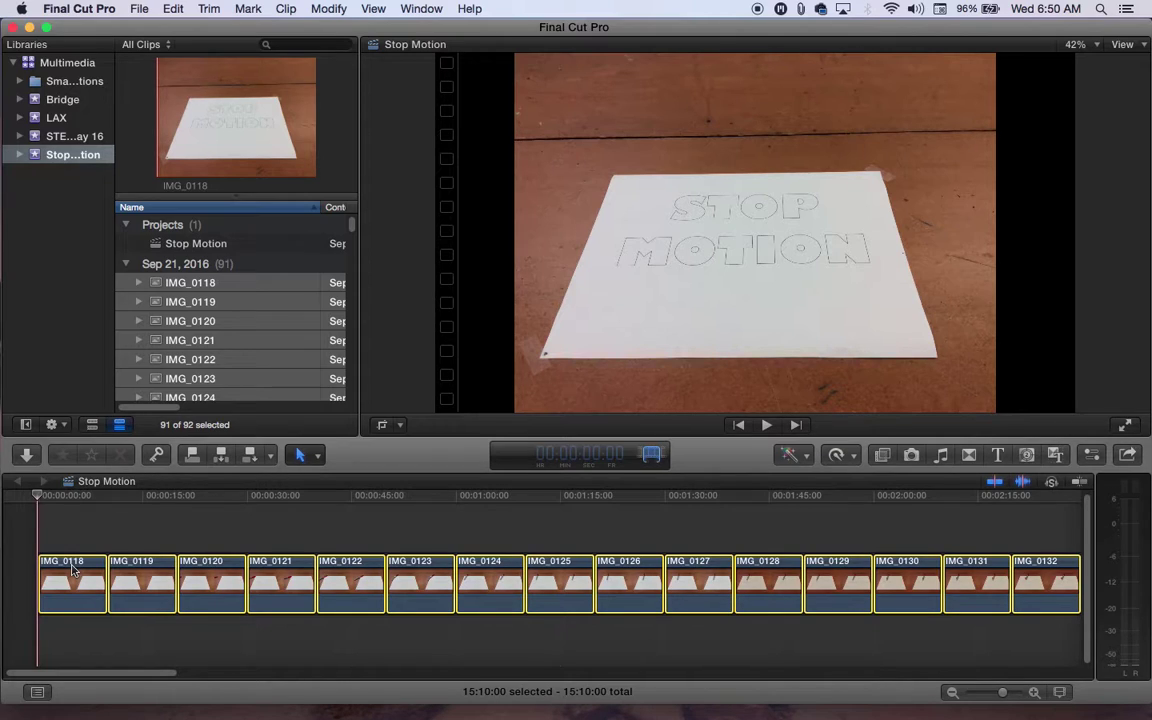
text(3)
key(Return)
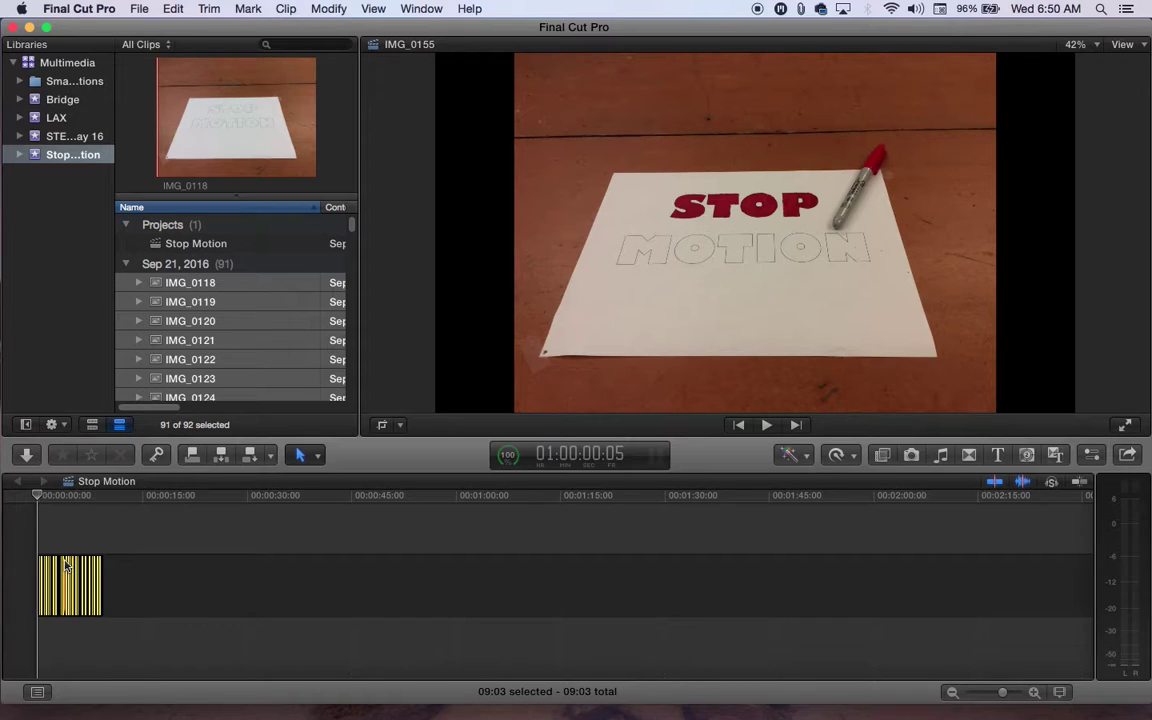
Zoom the timeline in until the short sequence fills it, then play it back.
key(shift+z)
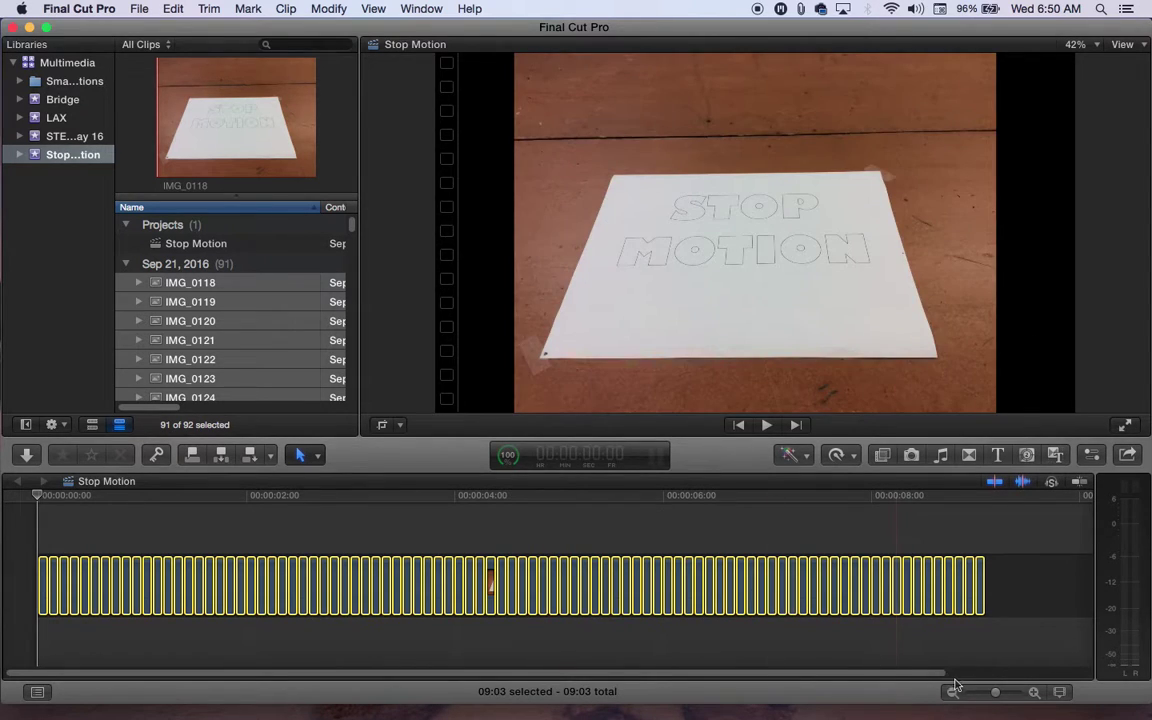
drag(998, 695, 995, 695)
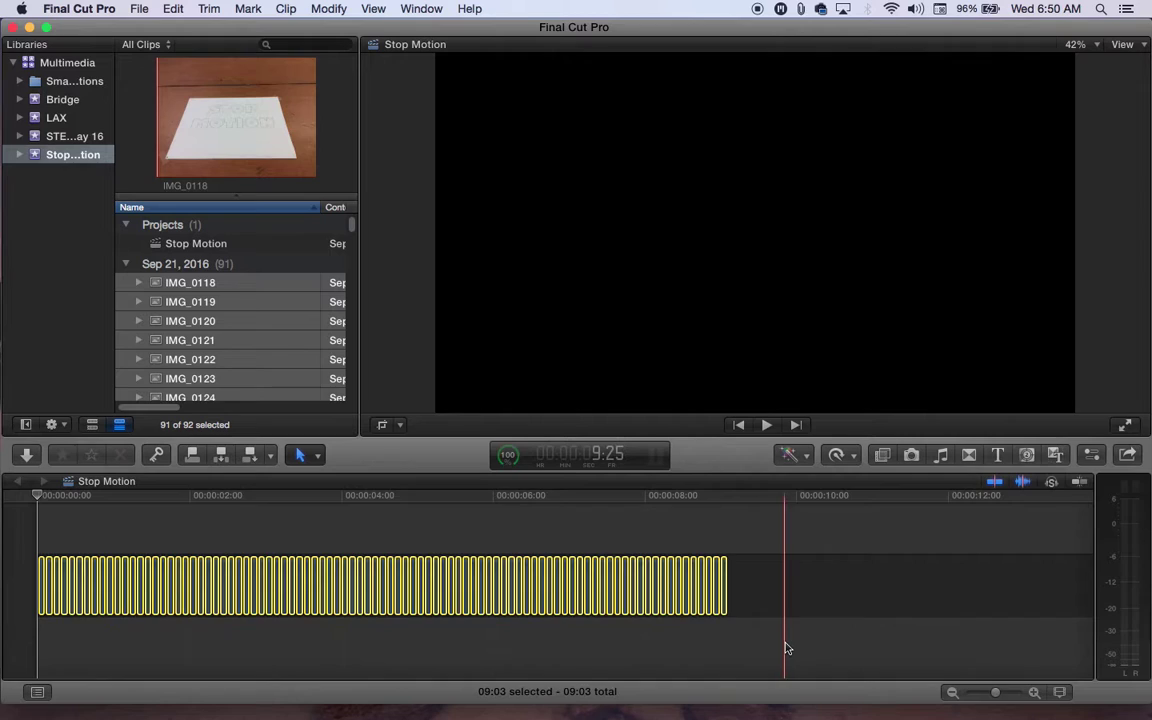
key(super+equal)
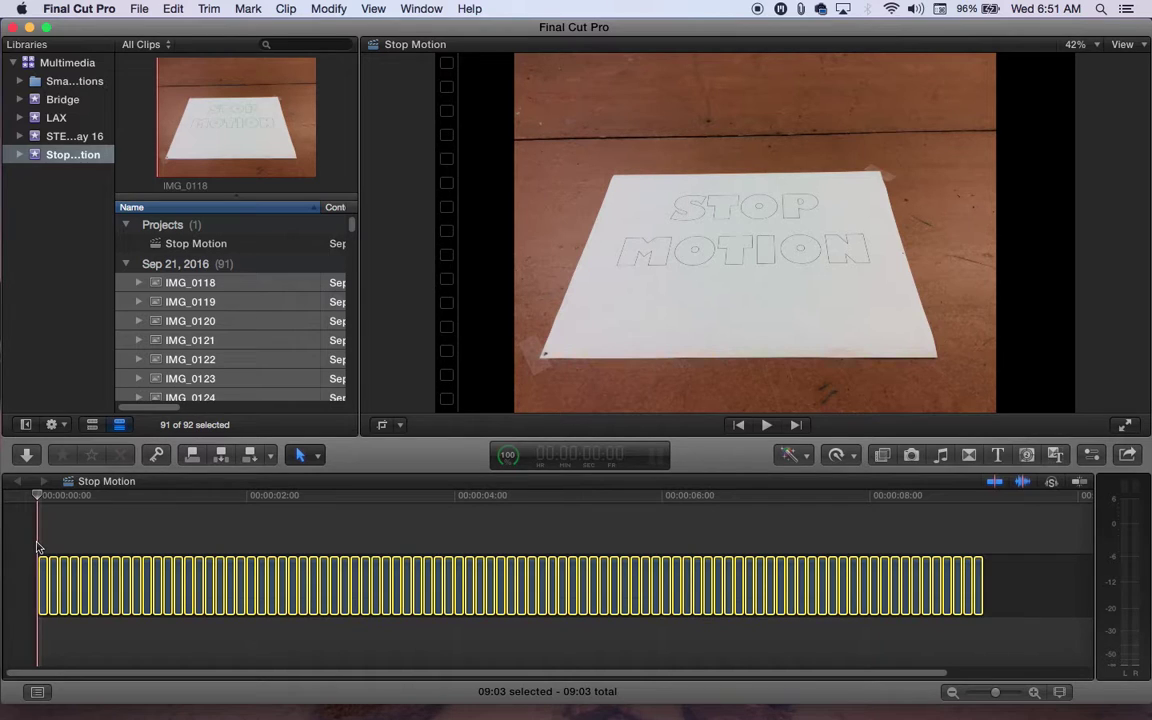
key(space)
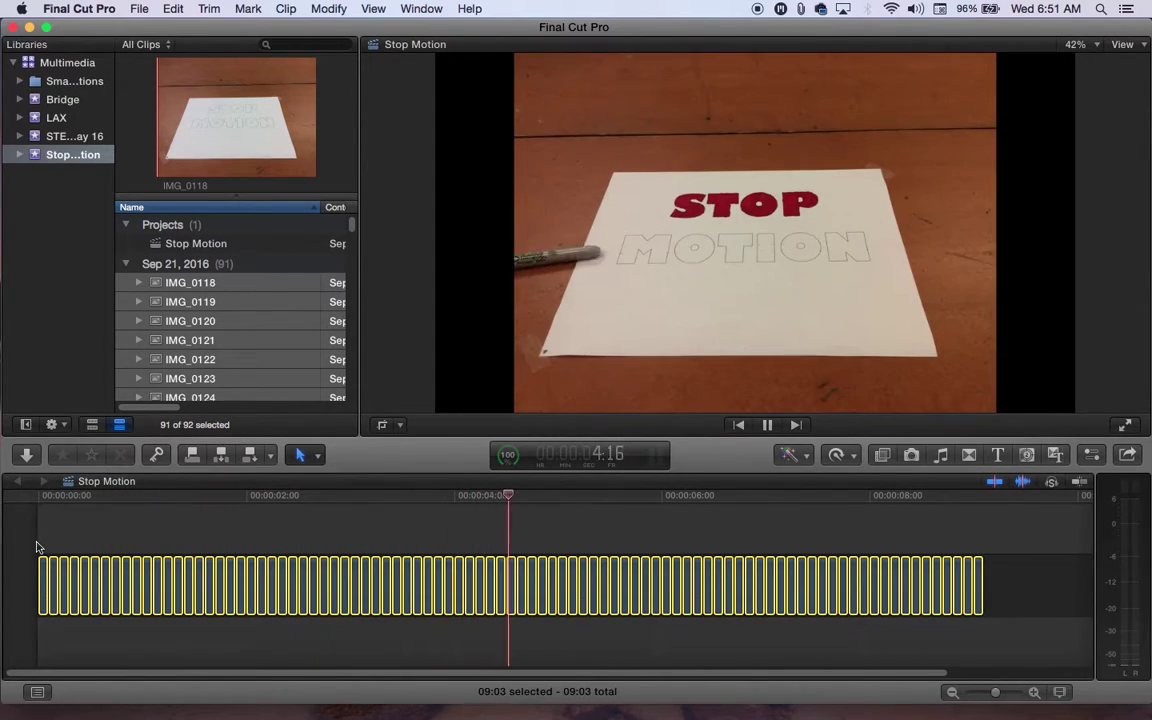
Apply a 1-frame duration to every clip, replay the sequence, and deselect the clips.
key(space)
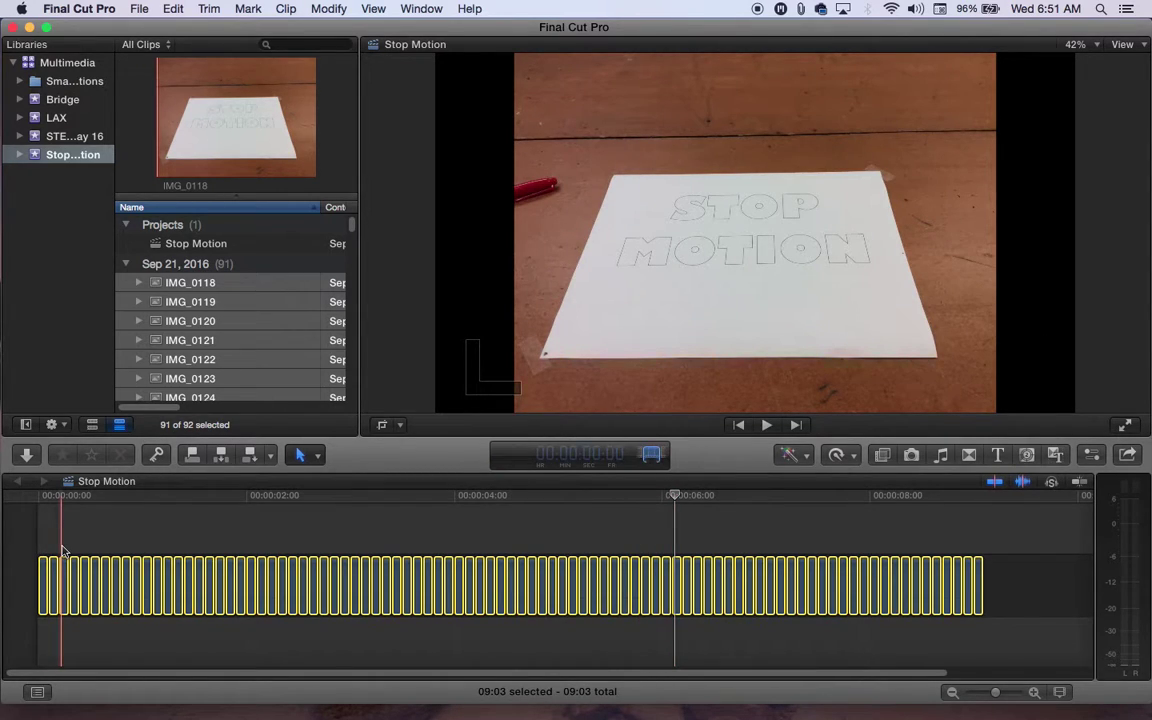
key(Return)
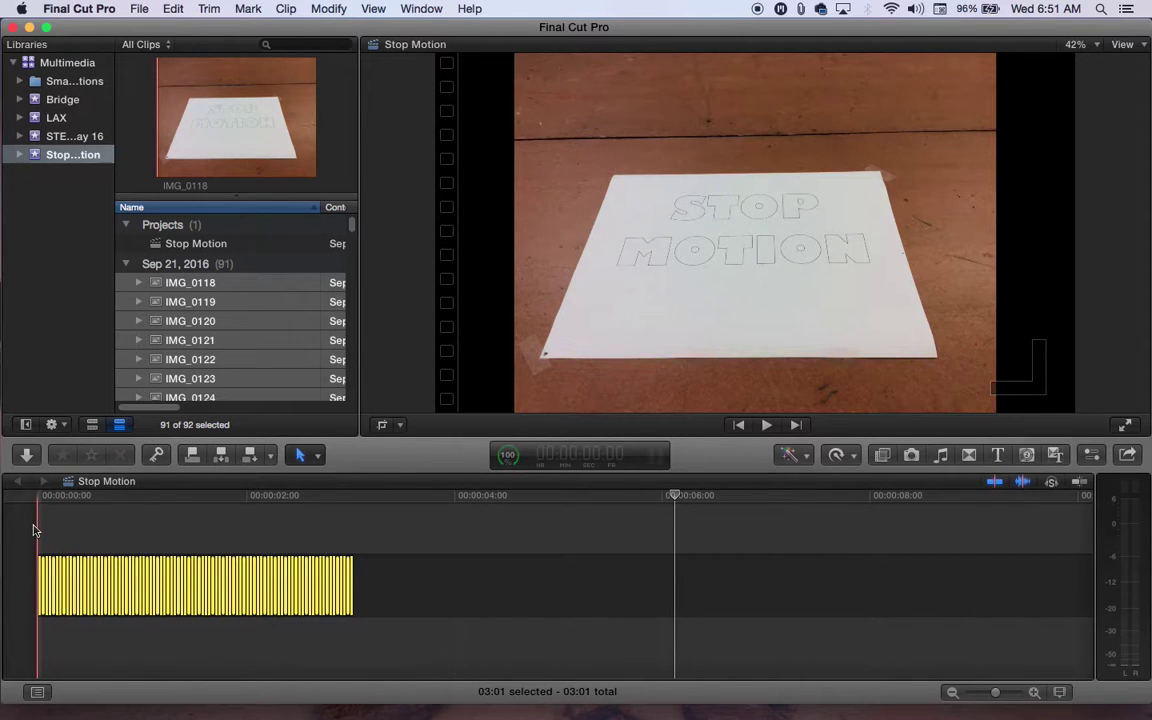
key(space)
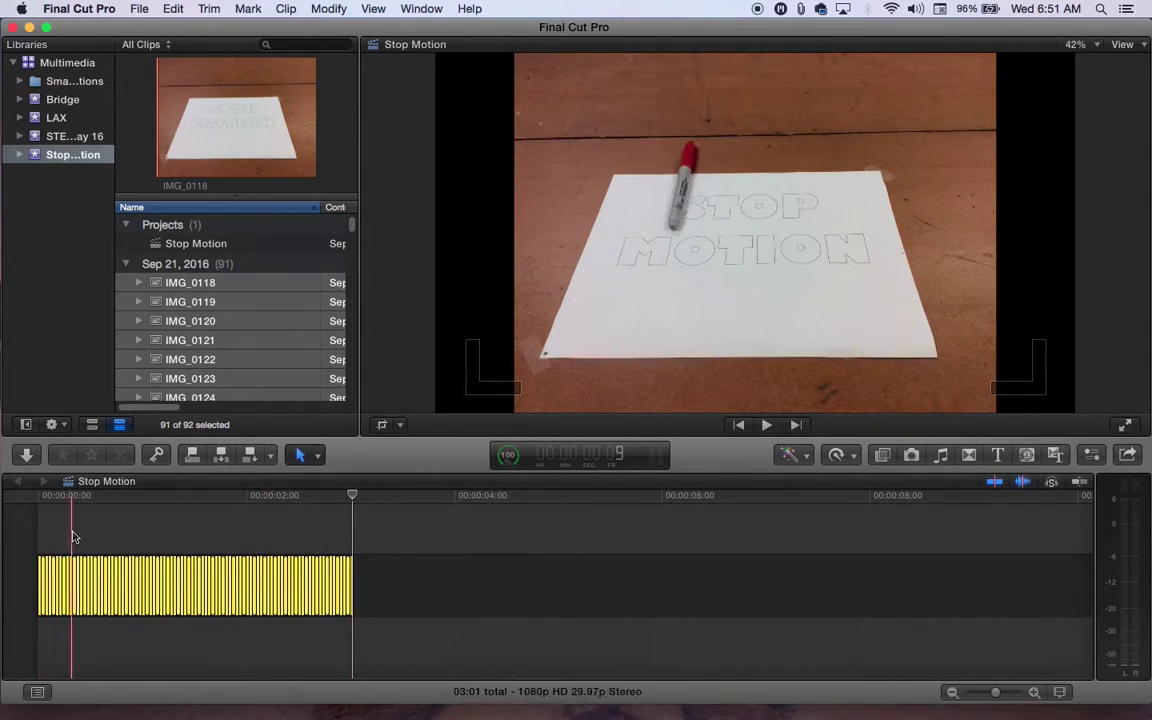
click(71, 537)
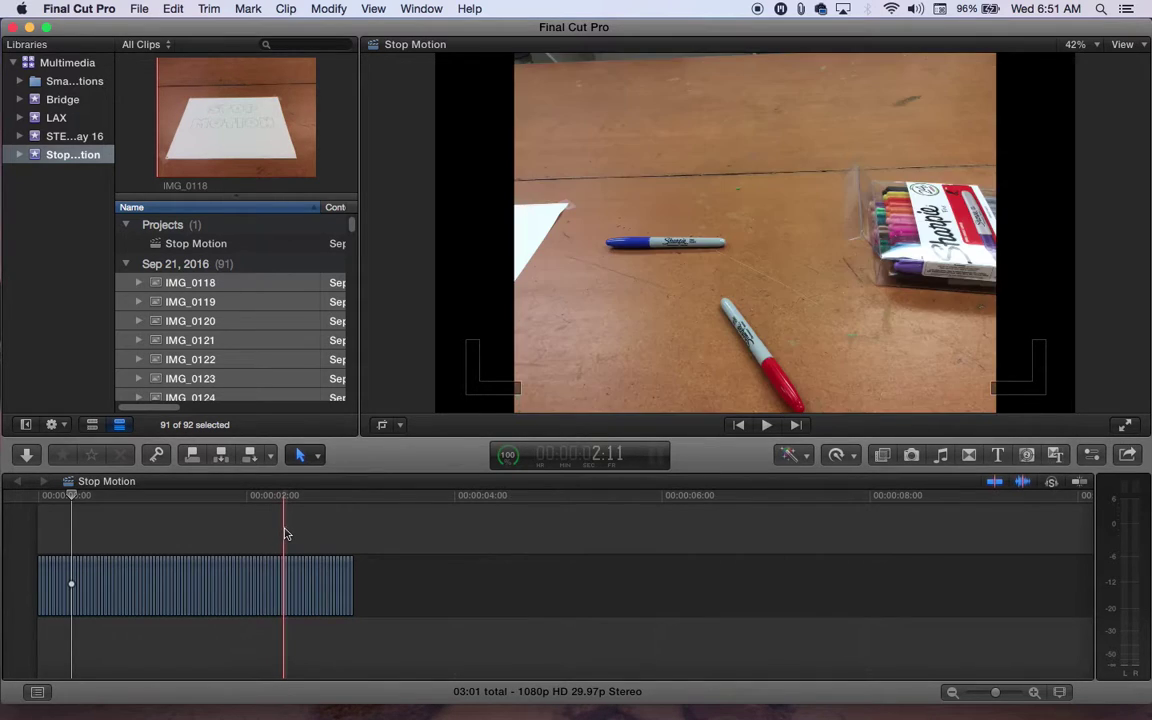
Select the last 20 photo clips and lengthen them to 3 frames each.
drag(285, 530, 362, 635)
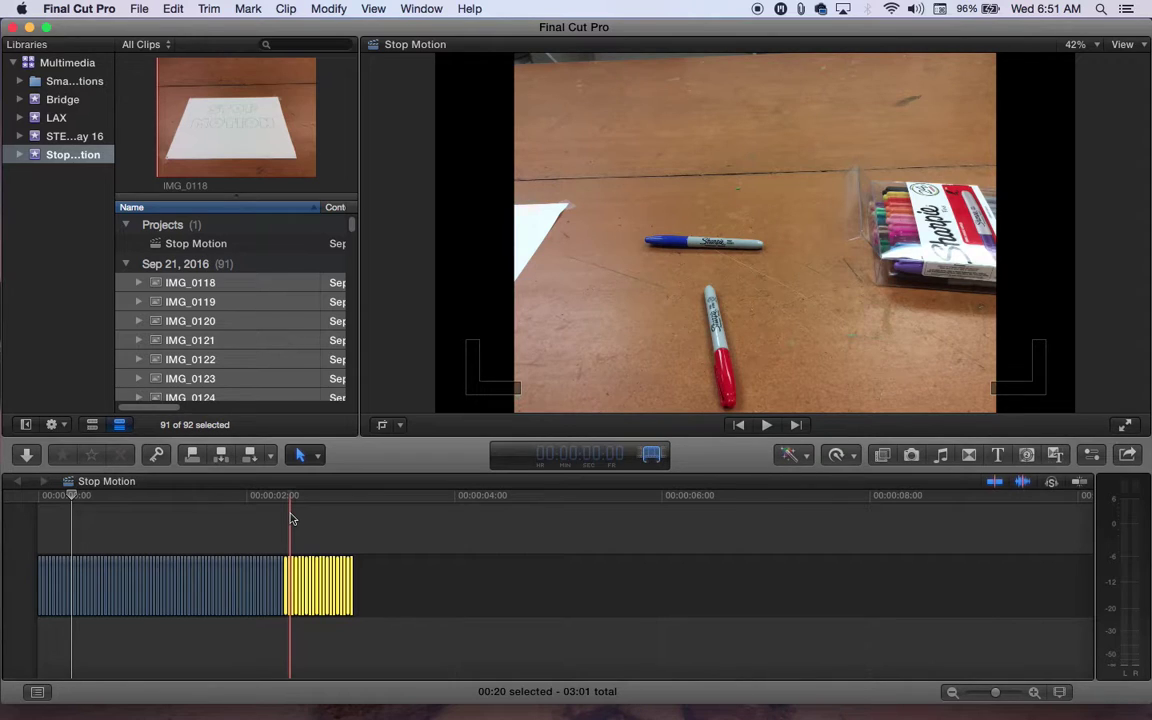
click(291, 518)
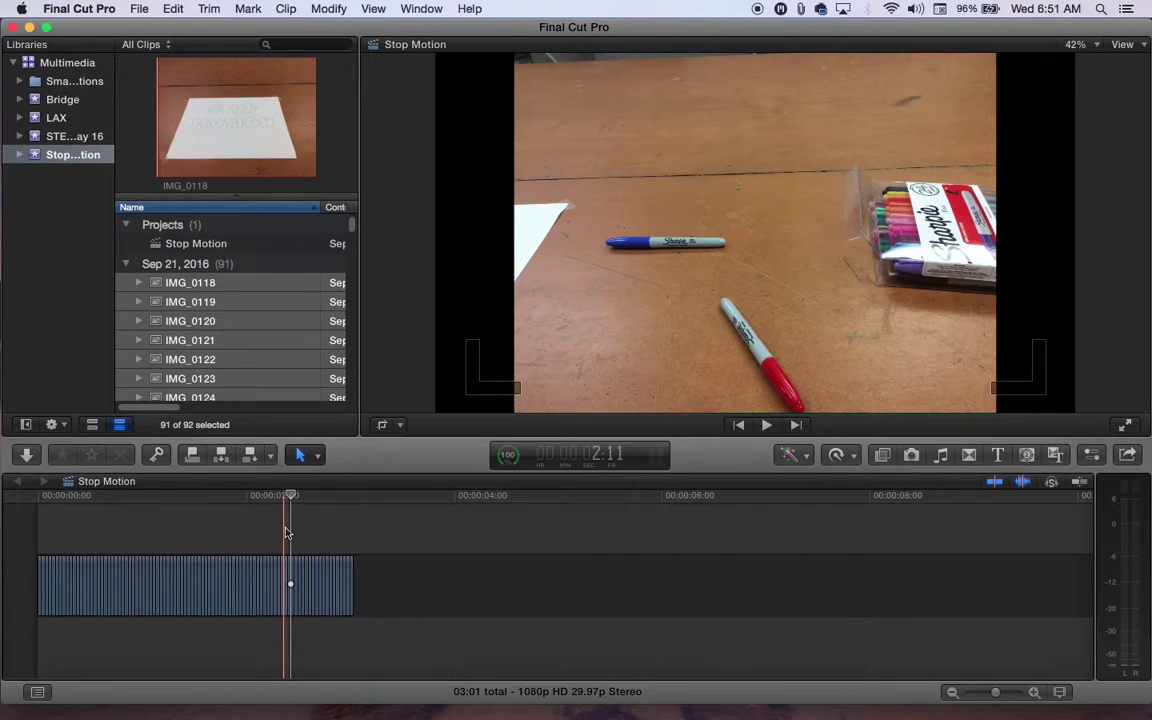
drag(286, 530, 362, 612)
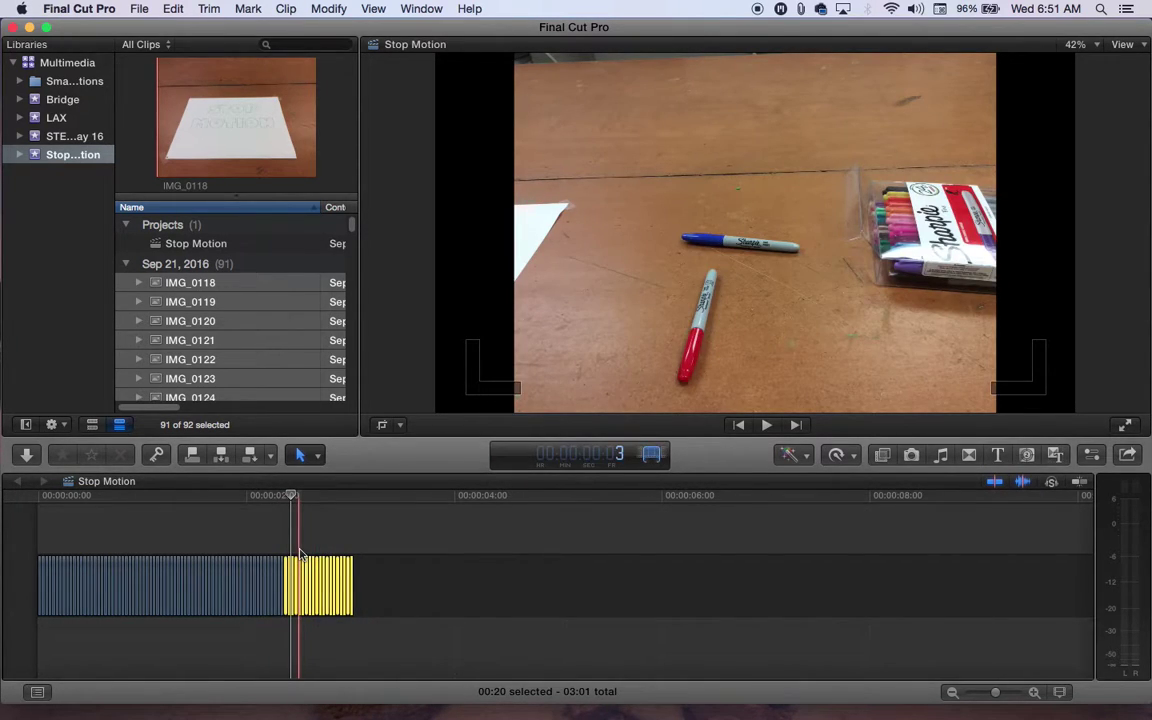
key(Return)
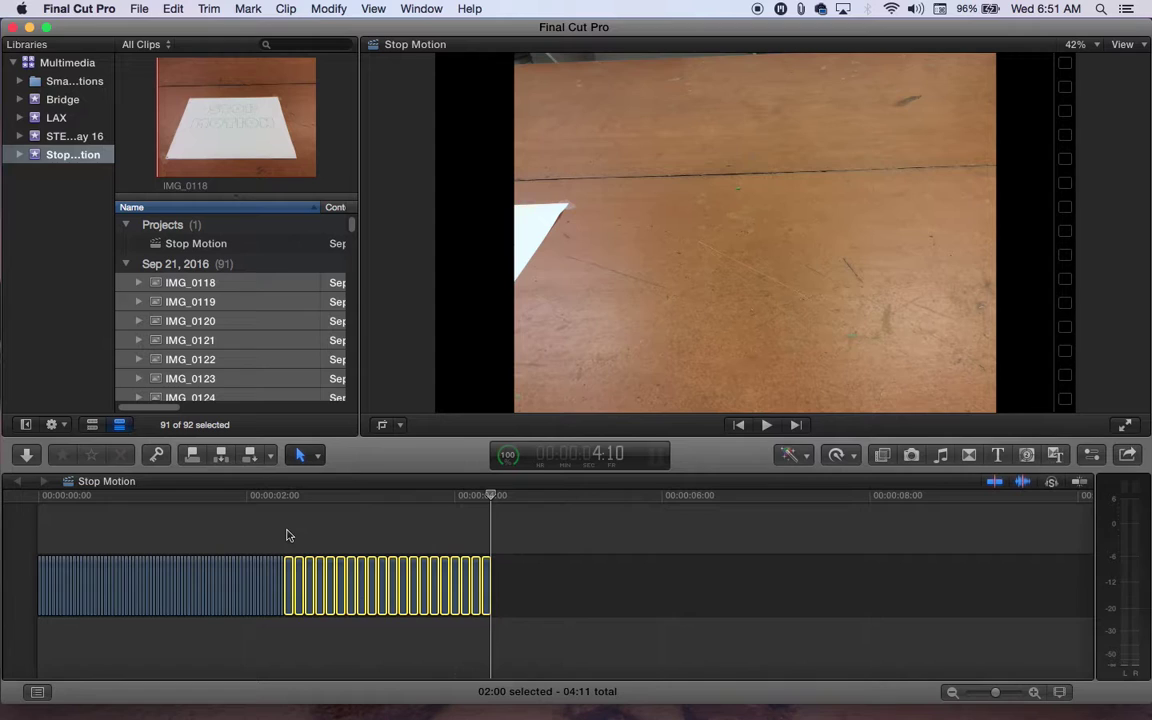
click(429, 497)
Scrub back to the STOP MOTION sign frame and enter a new duration for the middle photos.
mouse_move(342, 500)
mouse_down()
mouse_move(37, 497)
mouse_move(296, 500)
mouse_move(148, 500)
mouse_move(191, 499)
mouse_move(187, 535)
mouse_move(218, 584)
mouse_move(280, 634)
mouse_up()
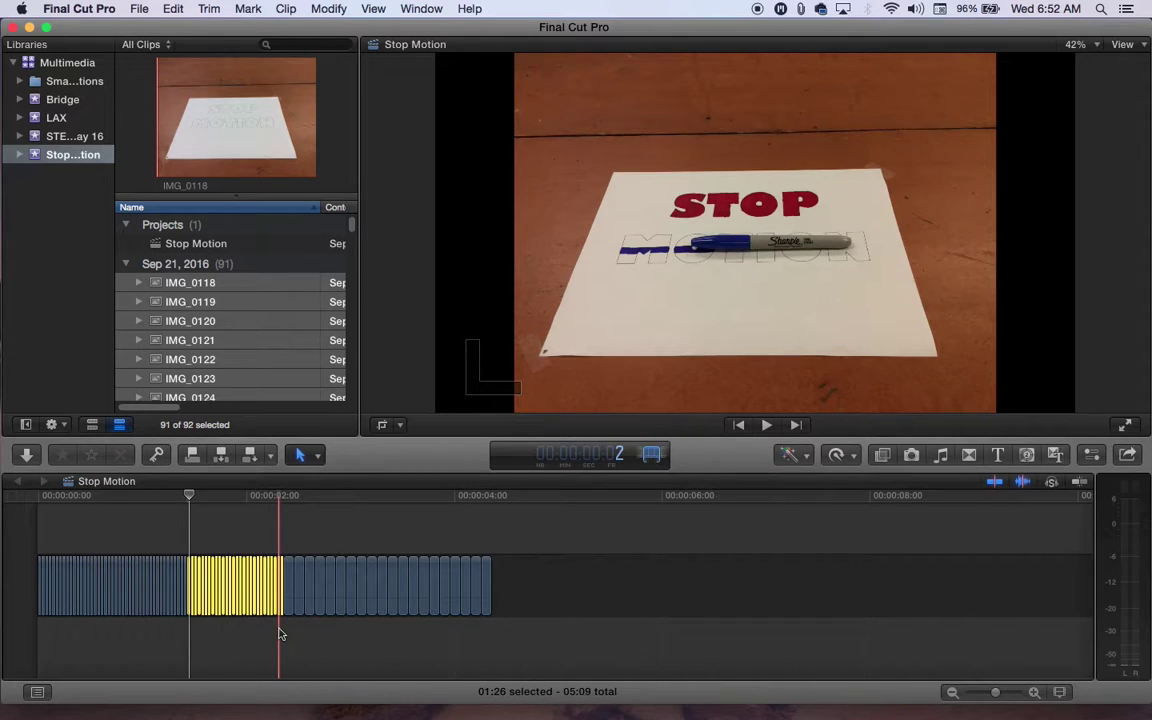
key(super+v)
Replay the 05:09 sequence from the start twice, then clear the selection and rewind the playhead.
click(190, 498)
drag(190, 498, 35, 502)
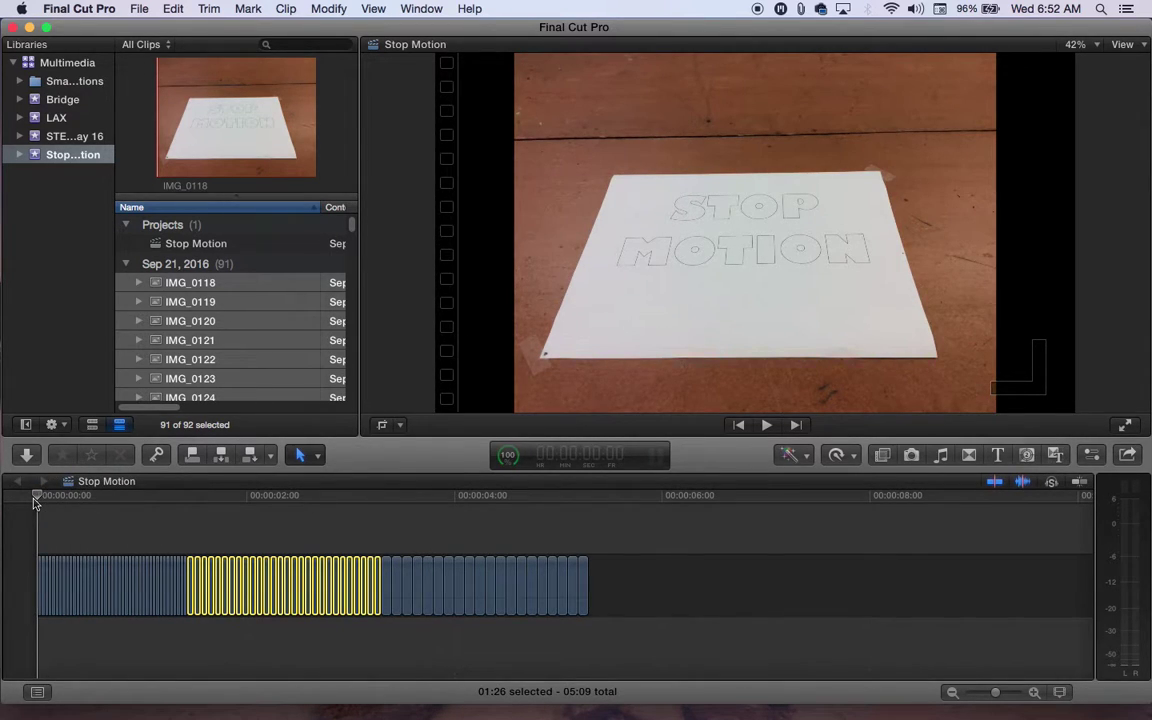
key(space)
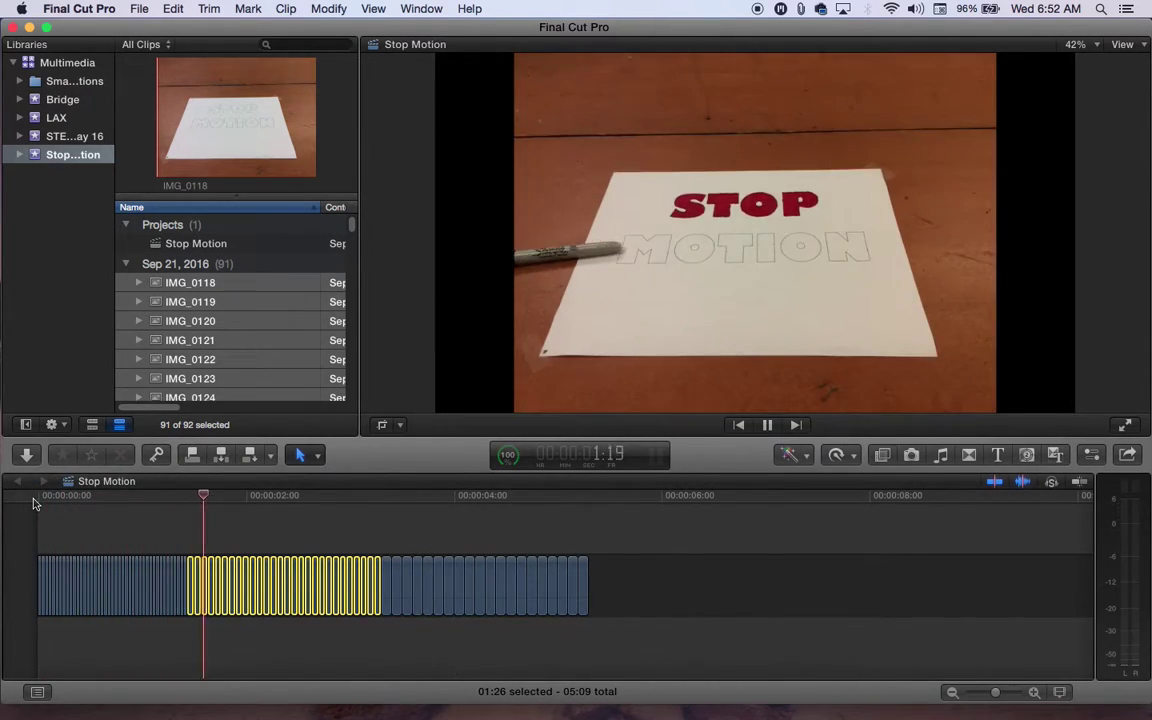
key(space)
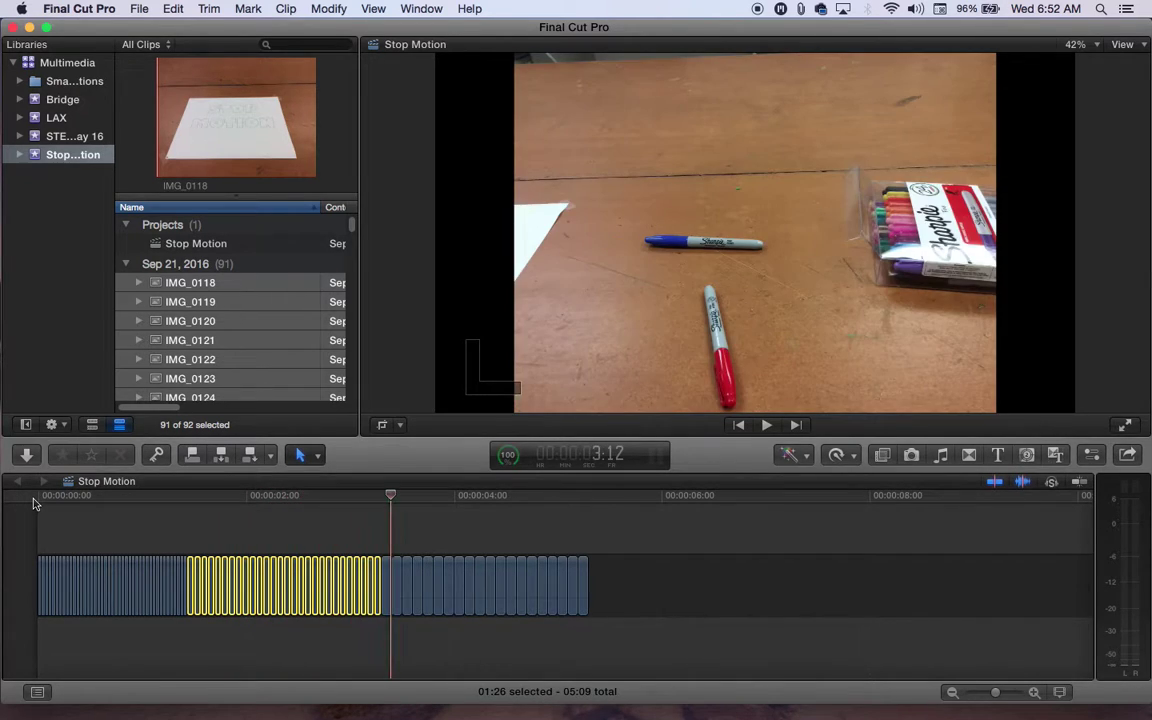
drag(159, 489, 35, 497)
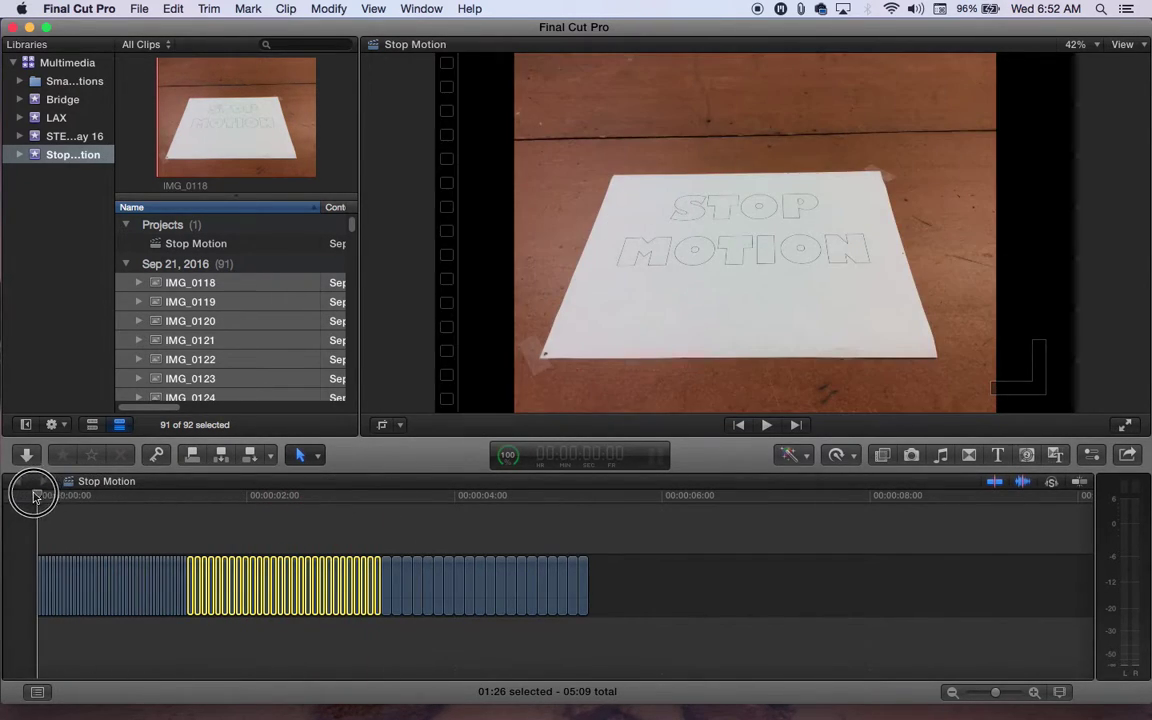
key(space)
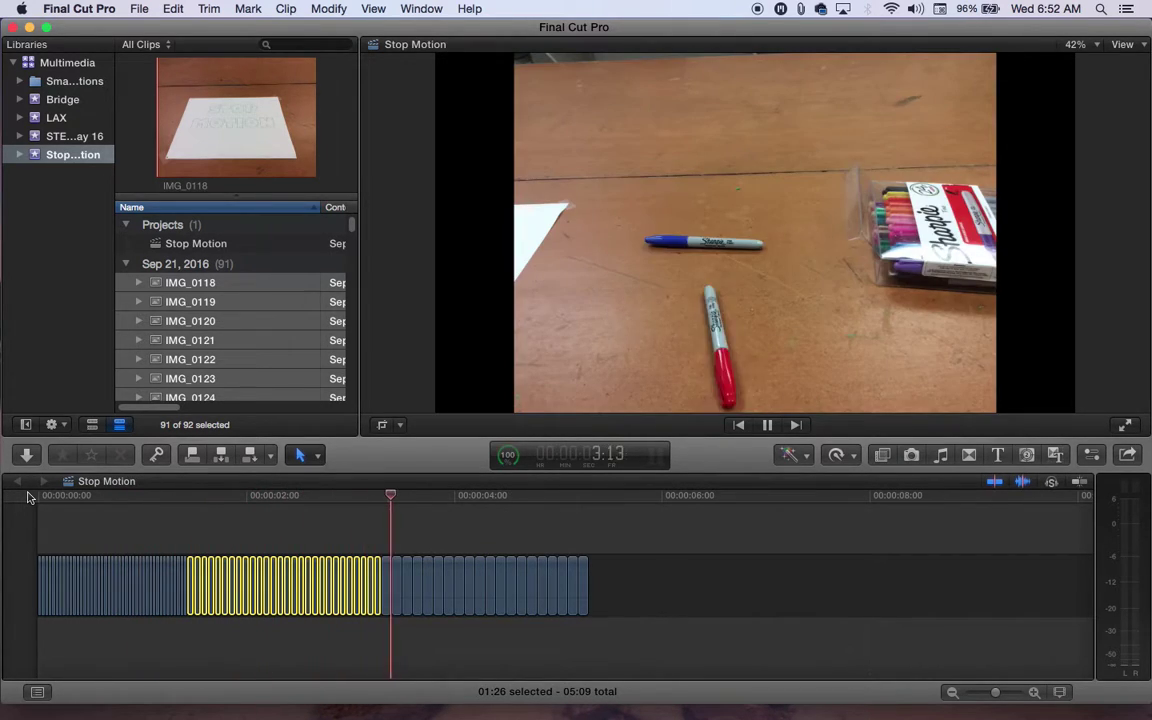
key(space)
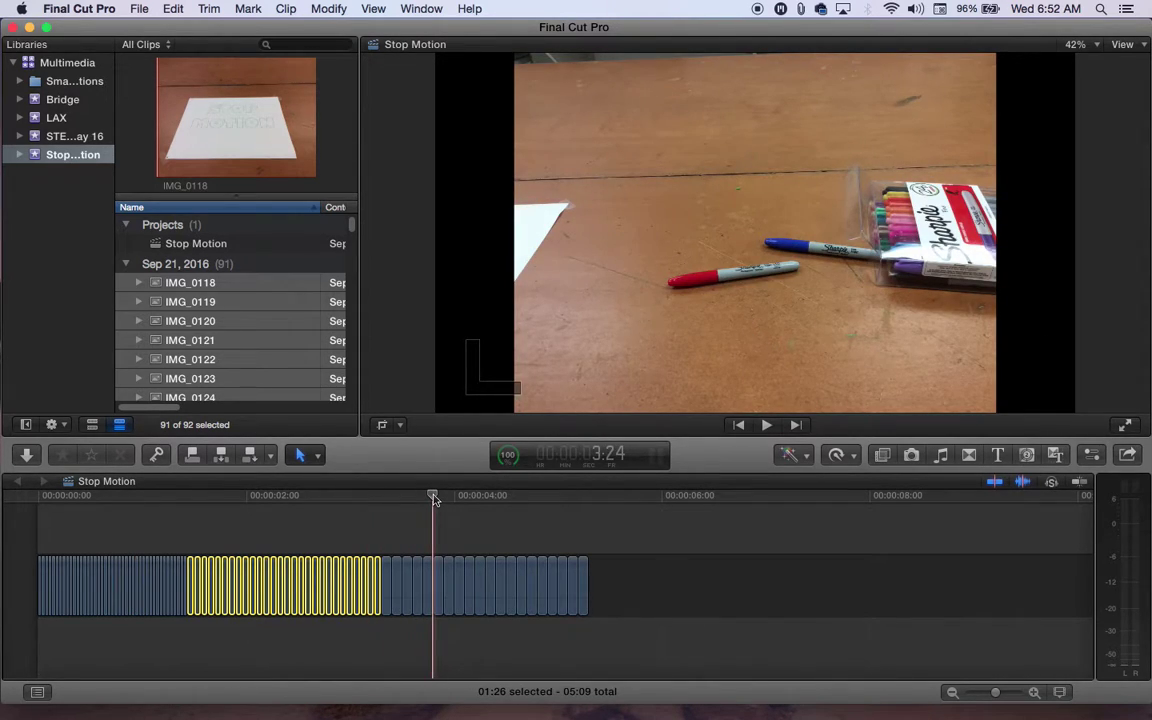
drag(433, 498, 14, 498)
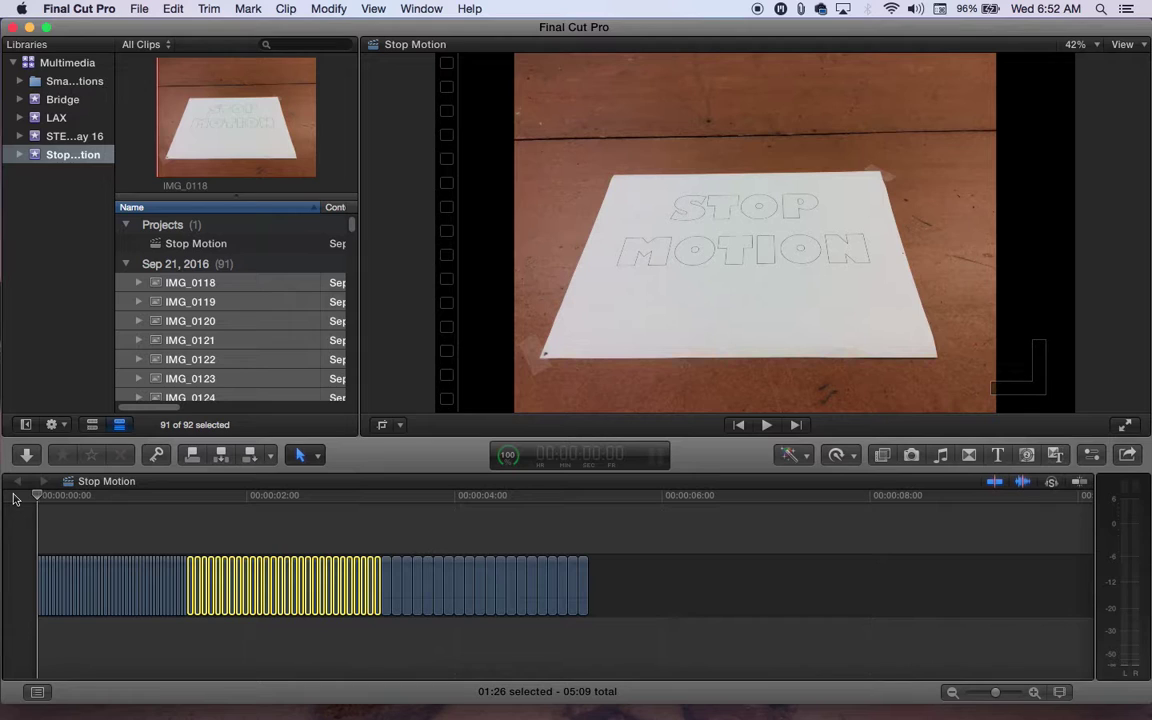
click(86, 510)
drag(86, 498, 38, 498)
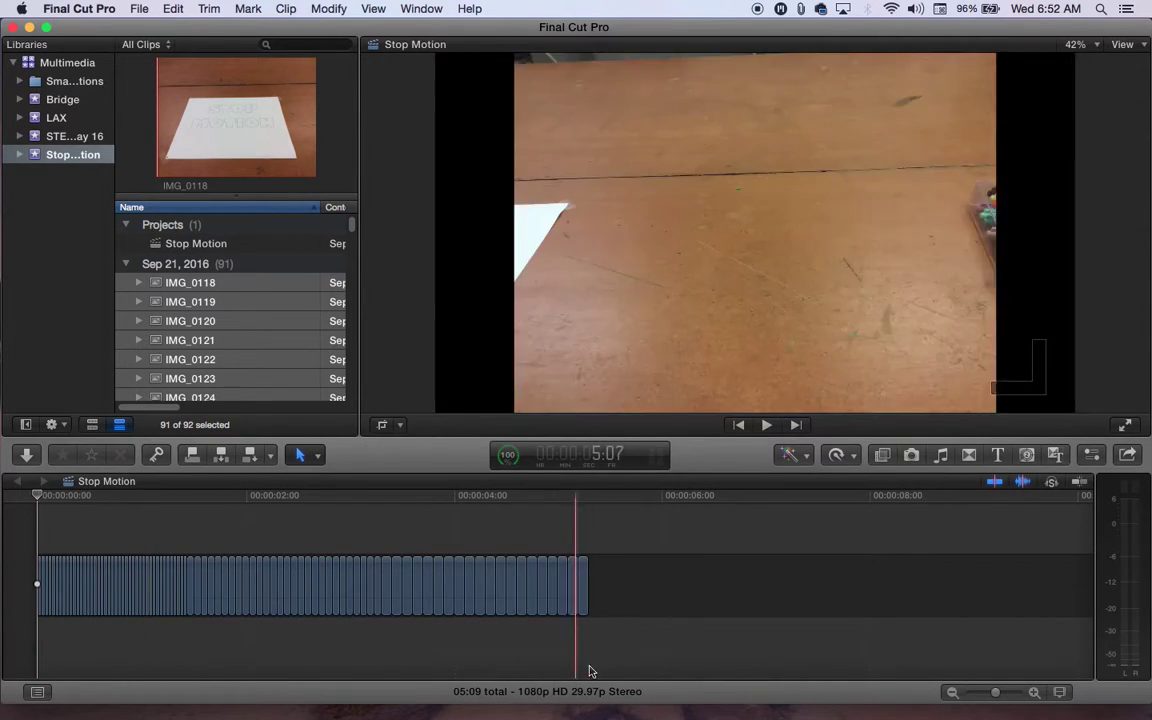
Nest all 91 stills into one compound clip named Stop Motion Clip, keeping its 05:09 length.
drag(586, 627, 31, 545)
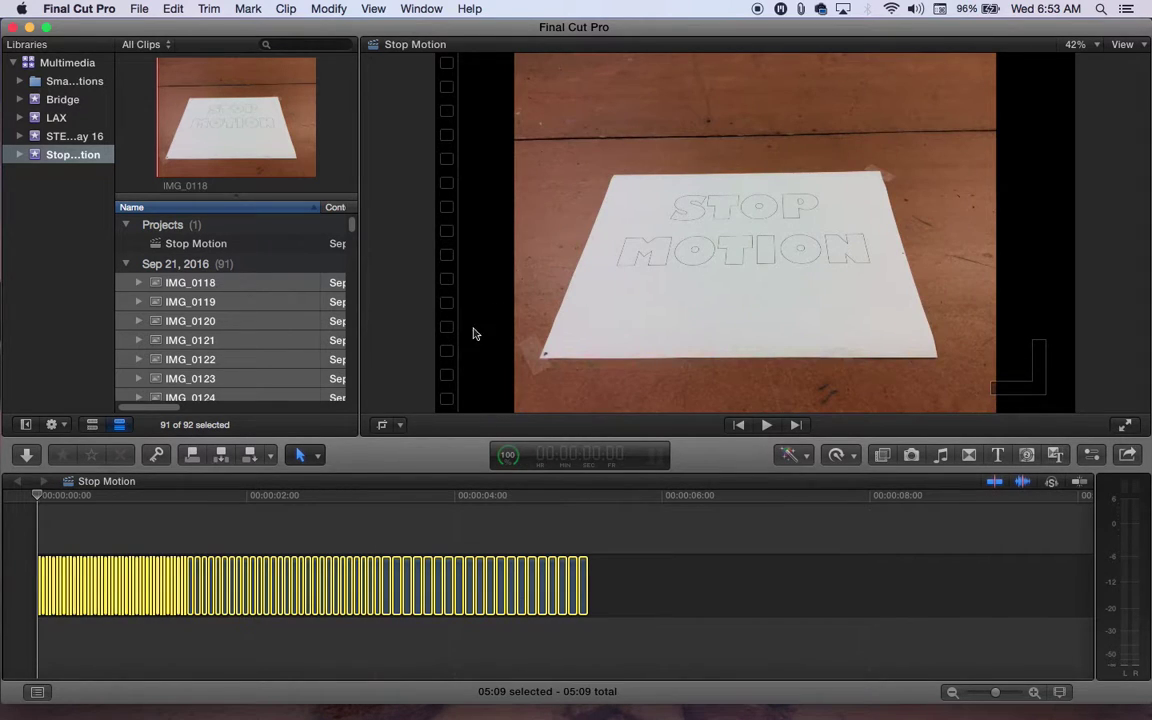
right_click(583, 585)
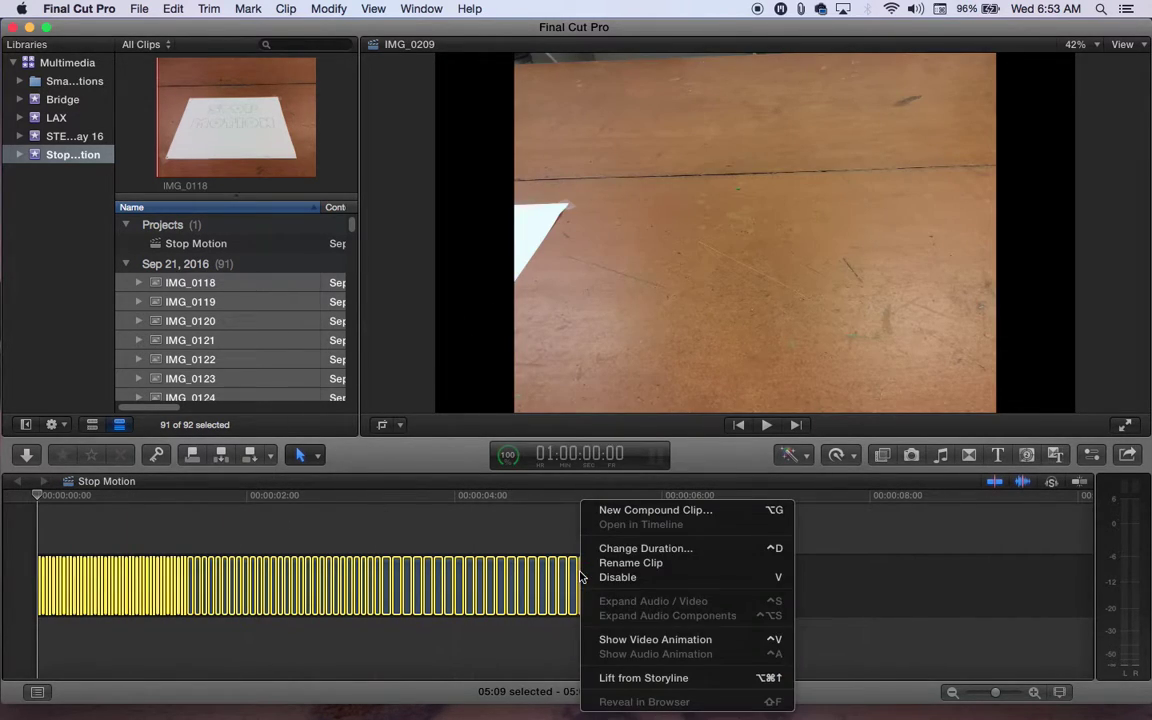
click(616, 512)
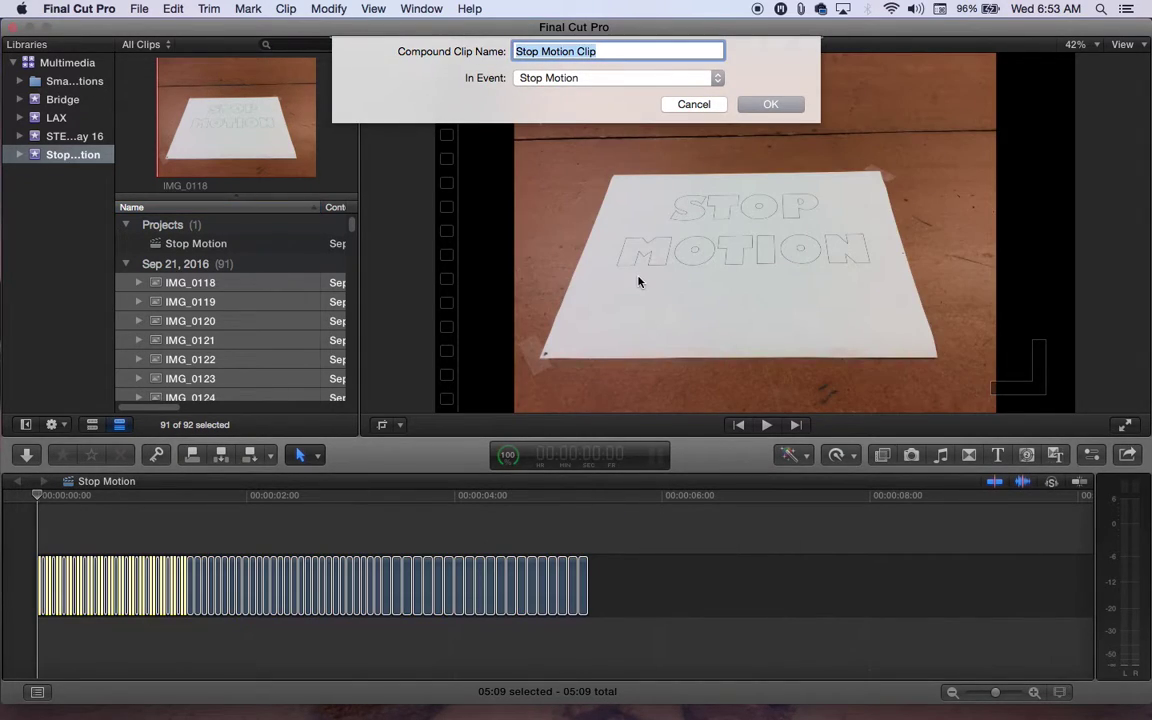
click(770, 105)
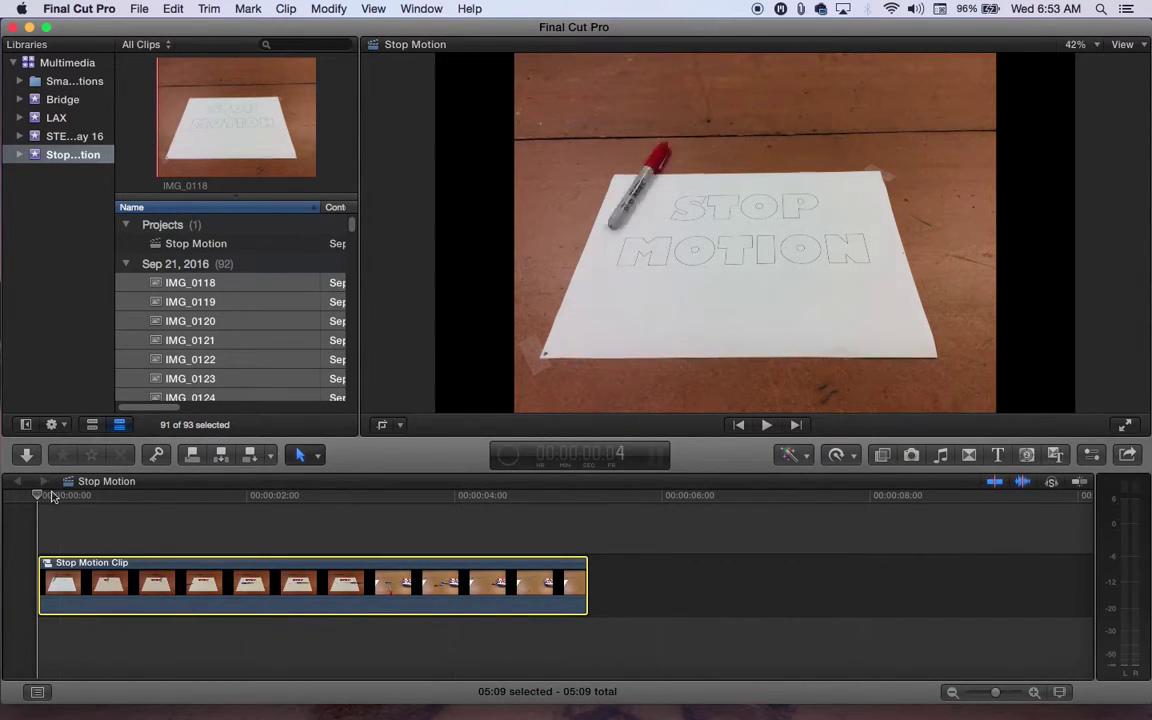
mouse_move(40, 495)
mouse_down()
mouse_move(594, 514)
mouse_move(229, 518)
mouse_move(198, 491)
mouse_move(36, 494)
mouse_move(581, 494)
mouse_move(516, 497)
mouse_up()
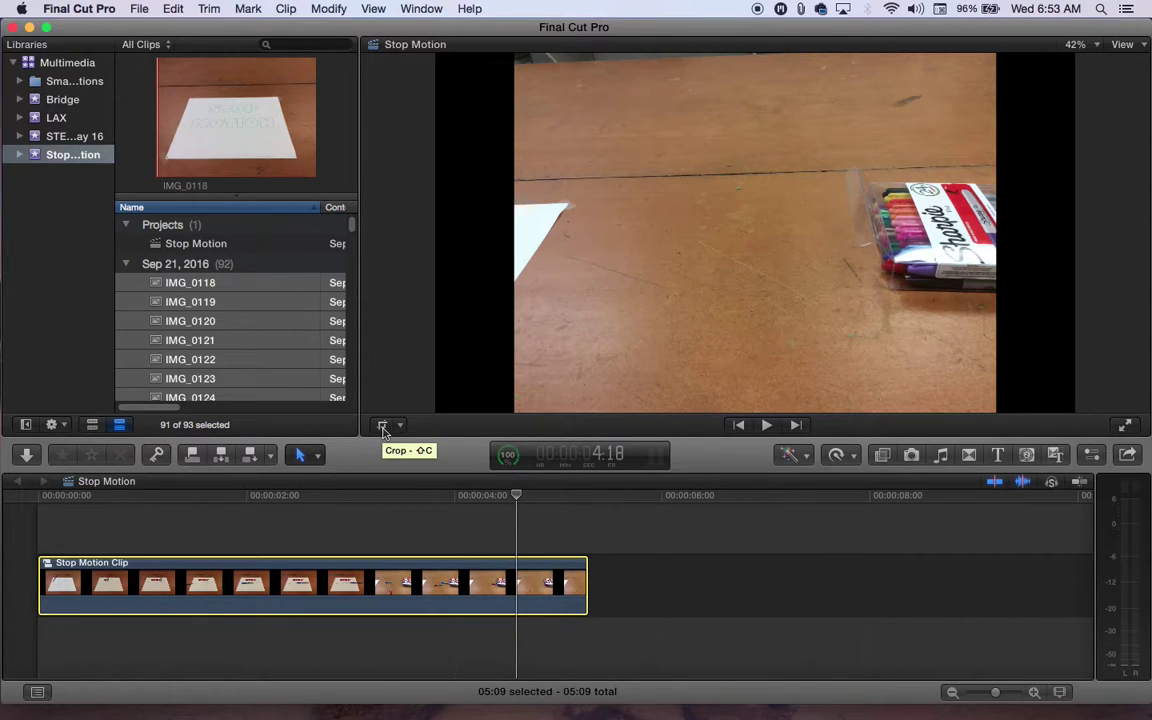
Switch the viewer into Crop mode for the Stop Motion Clip.
click(382, 427)
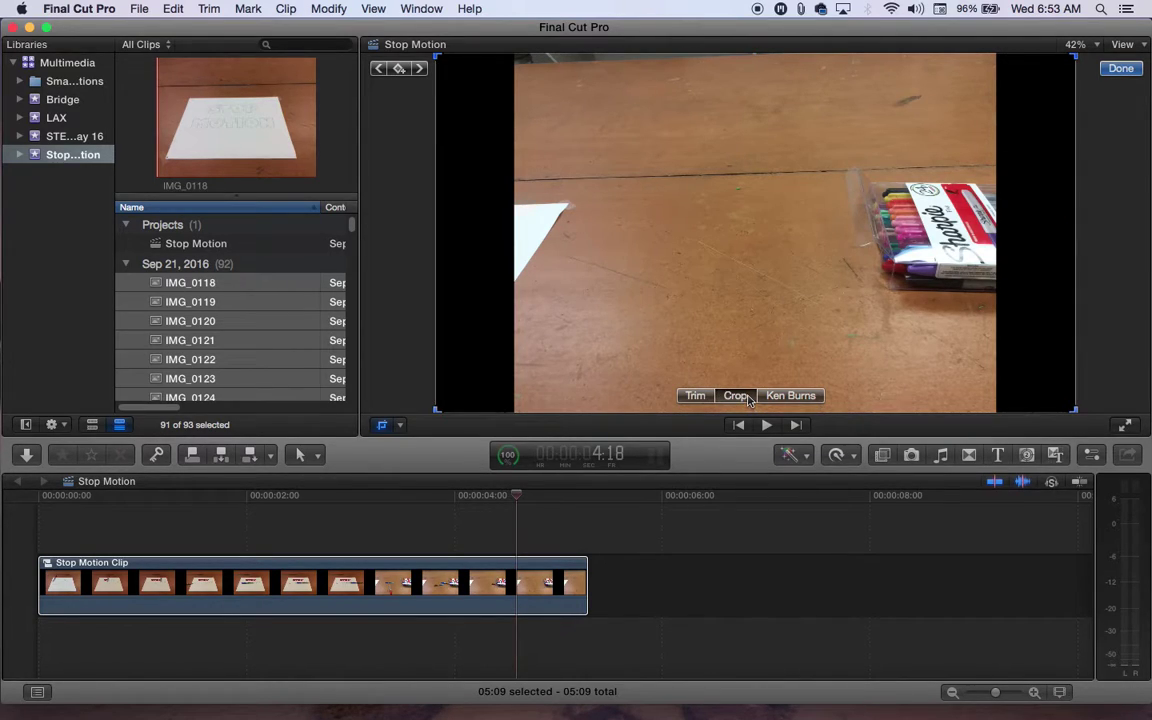
On a frame showing the sign, pull the crop's lower-left and top-right corners inward.
drag(507, 497, 167, 505)
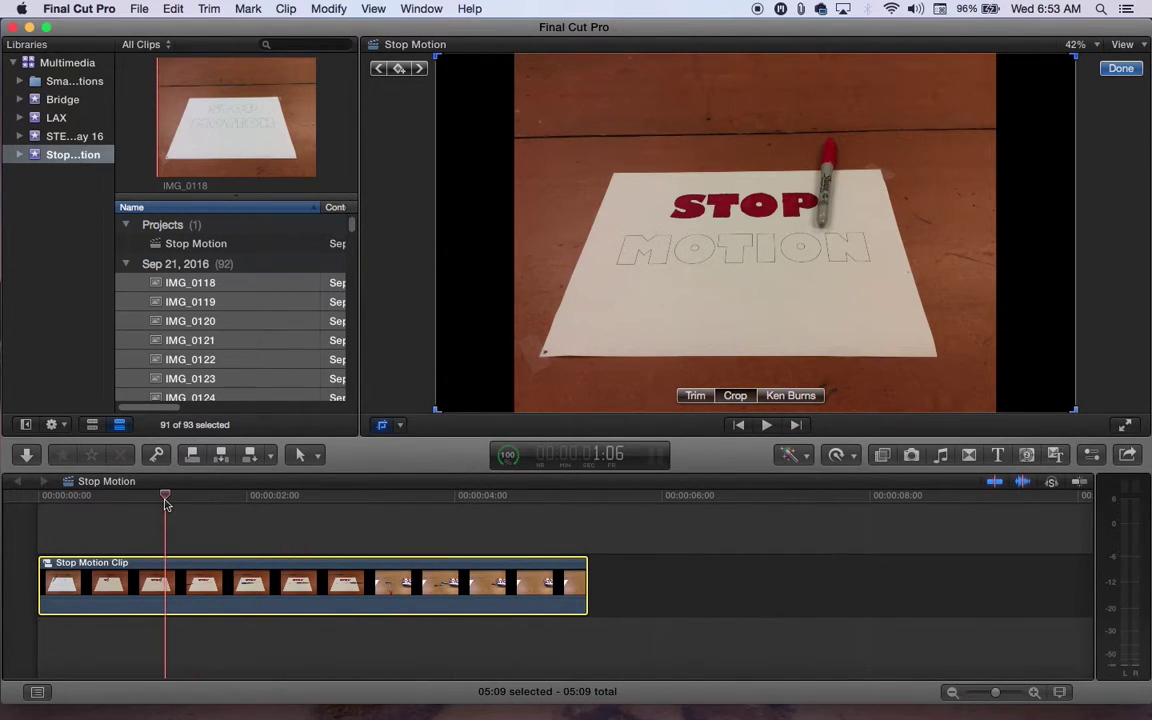
click(438, 411)
drag(438, 414, 530, 372)
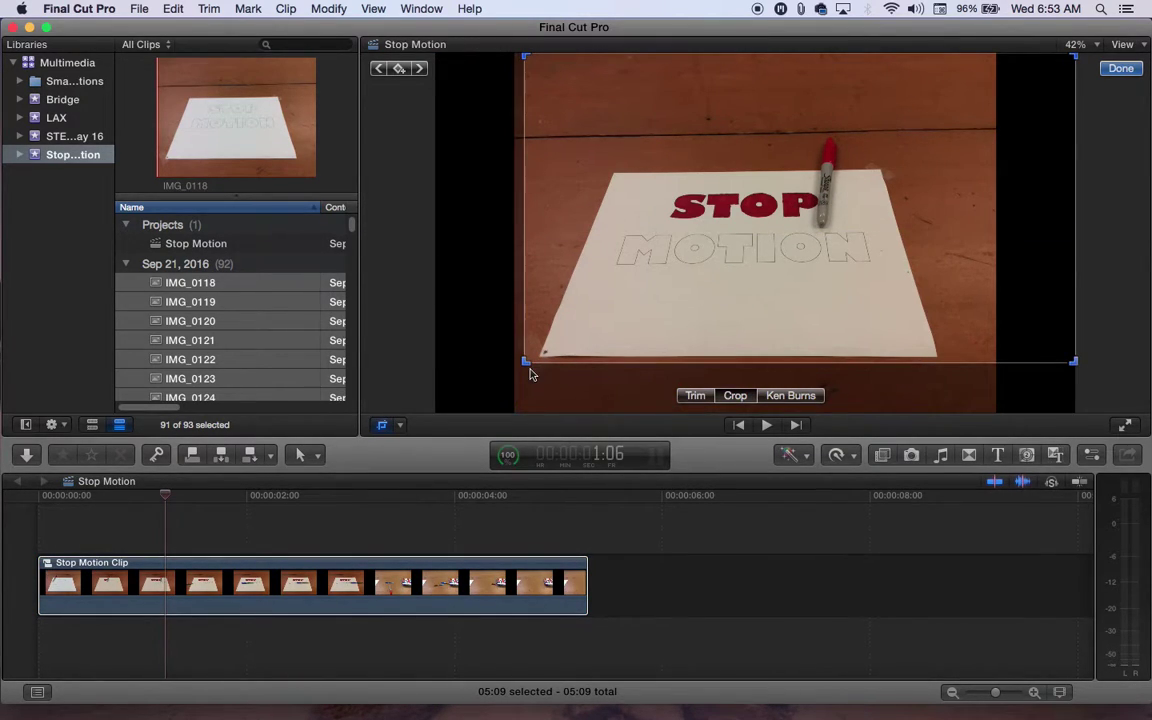
drag(1077, 60, 965, 103)
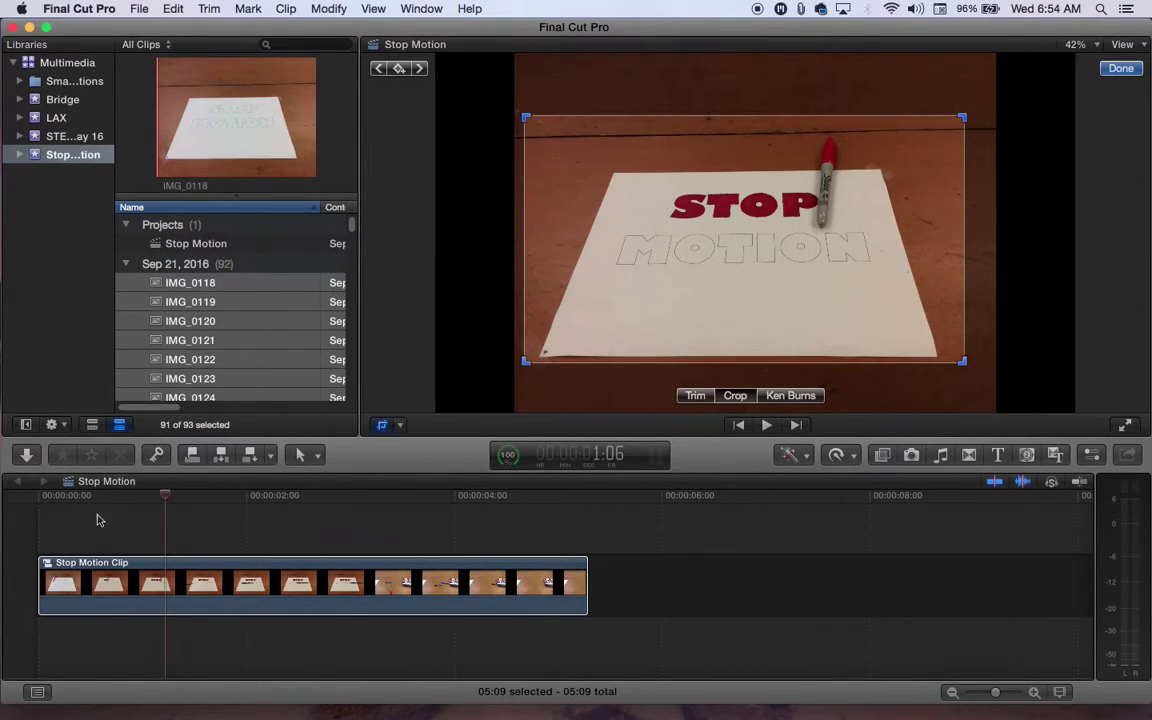
mouse_move(533, 123)
mouse_down()
mouse_move(491, 98)
mouse_move(533, 120)
mouse_up()
Widen the crop toward both lower corners and nudge it up to frame the sign and table.
mouse_move(166, 497)
mouse_down()
mouse_move(21, 491)
mouse_move(585, 546)
mouse_move(308, 530)
mouse_up()
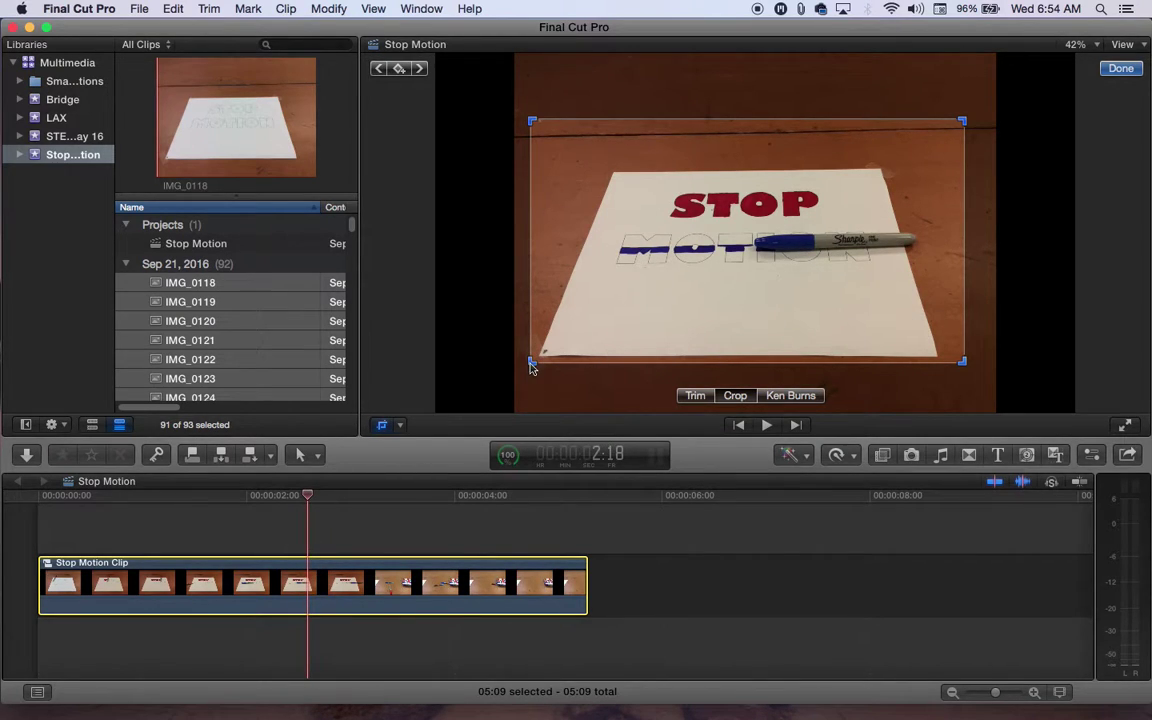
drag(531, 365, 518, 369)
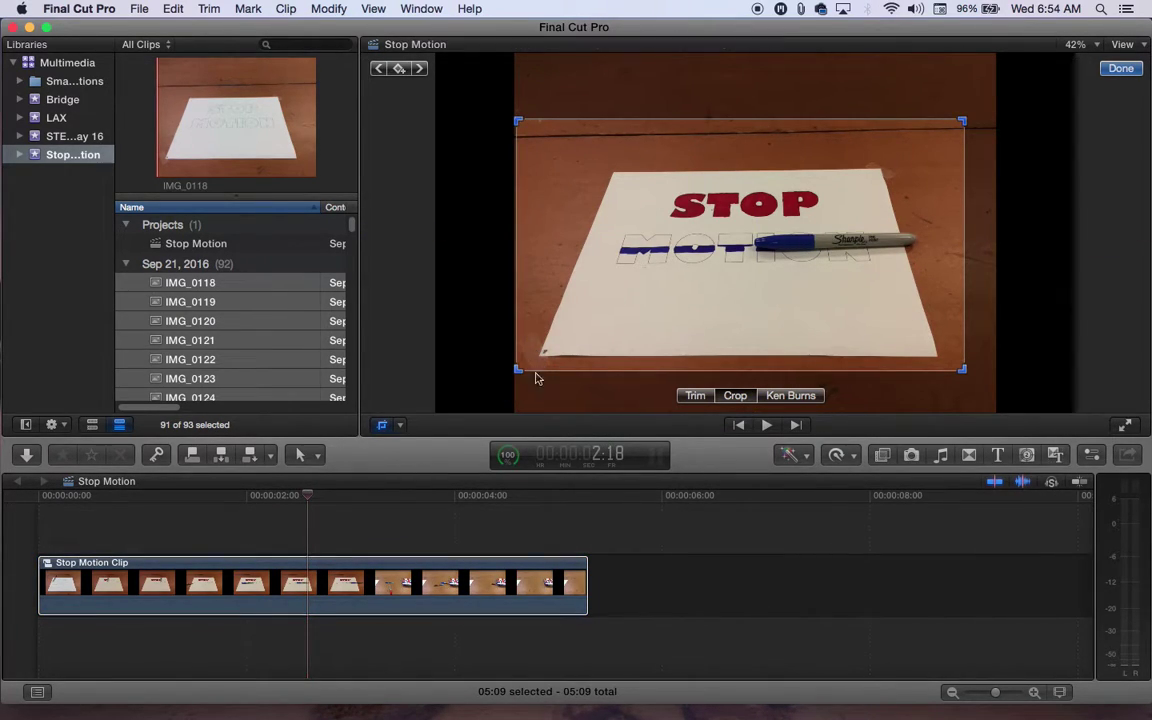
drag(962, 369, 997, 386)
drag(848, 327, 848, 328)
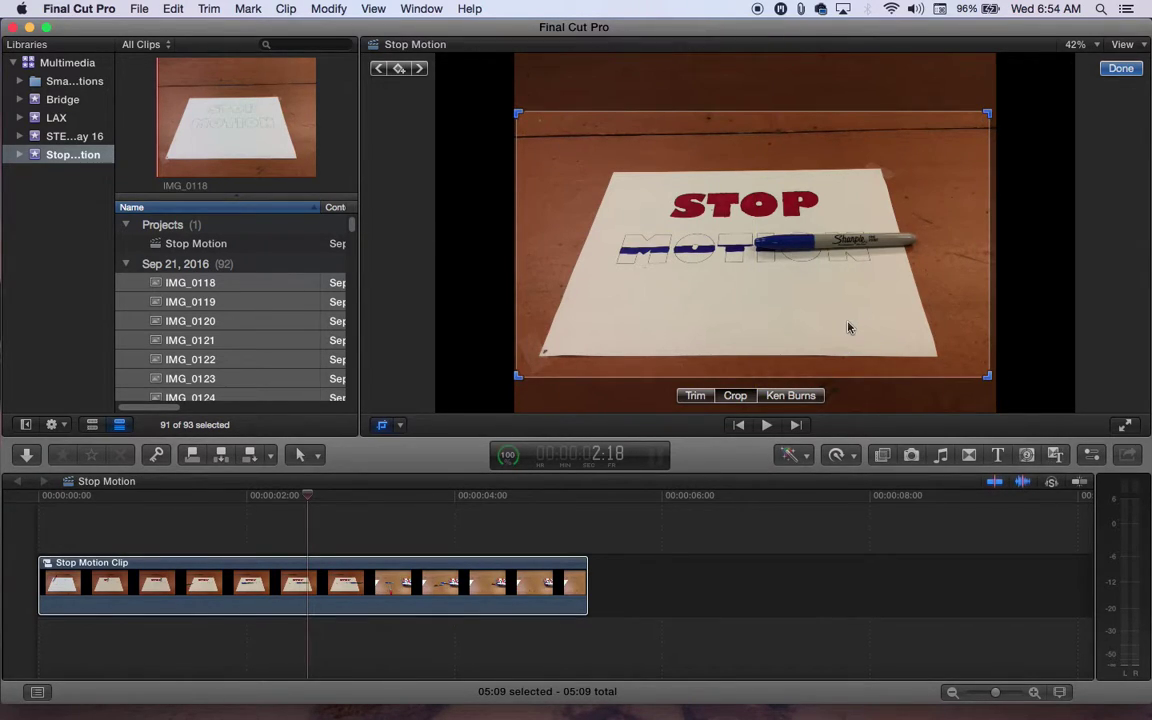
Apply the crop and play the cropped Stop Motion Clip from the beginning.
click(1120, 69)
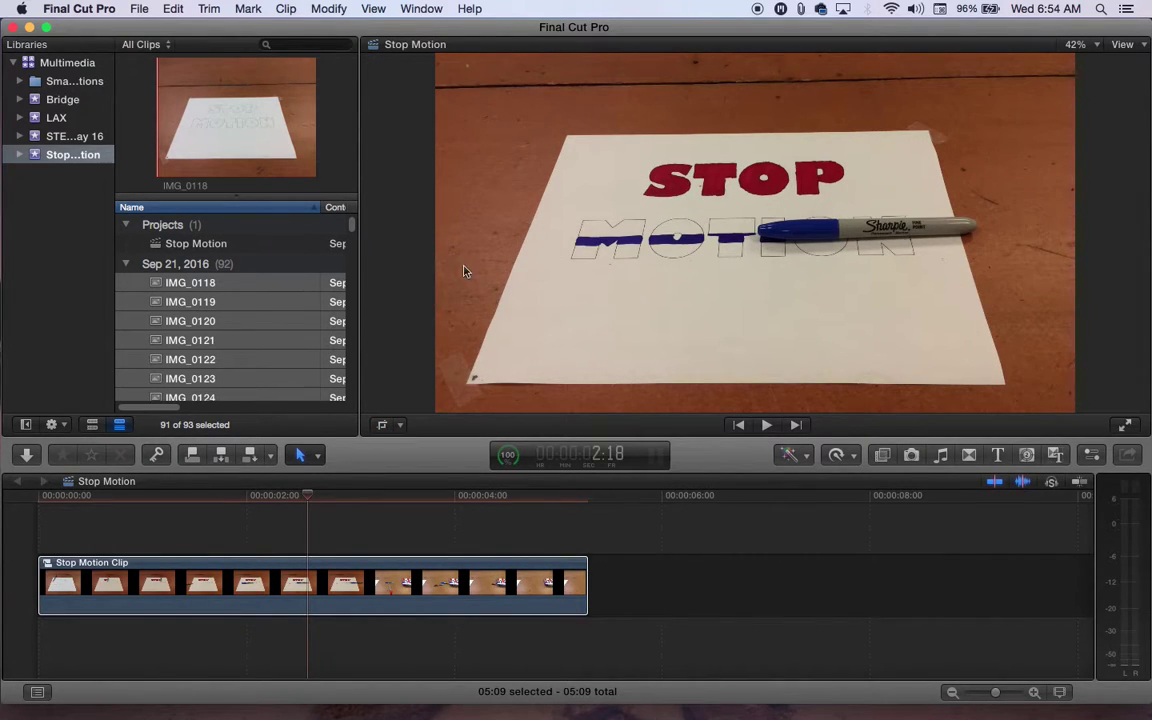
drag(310, 496, 34, 500)
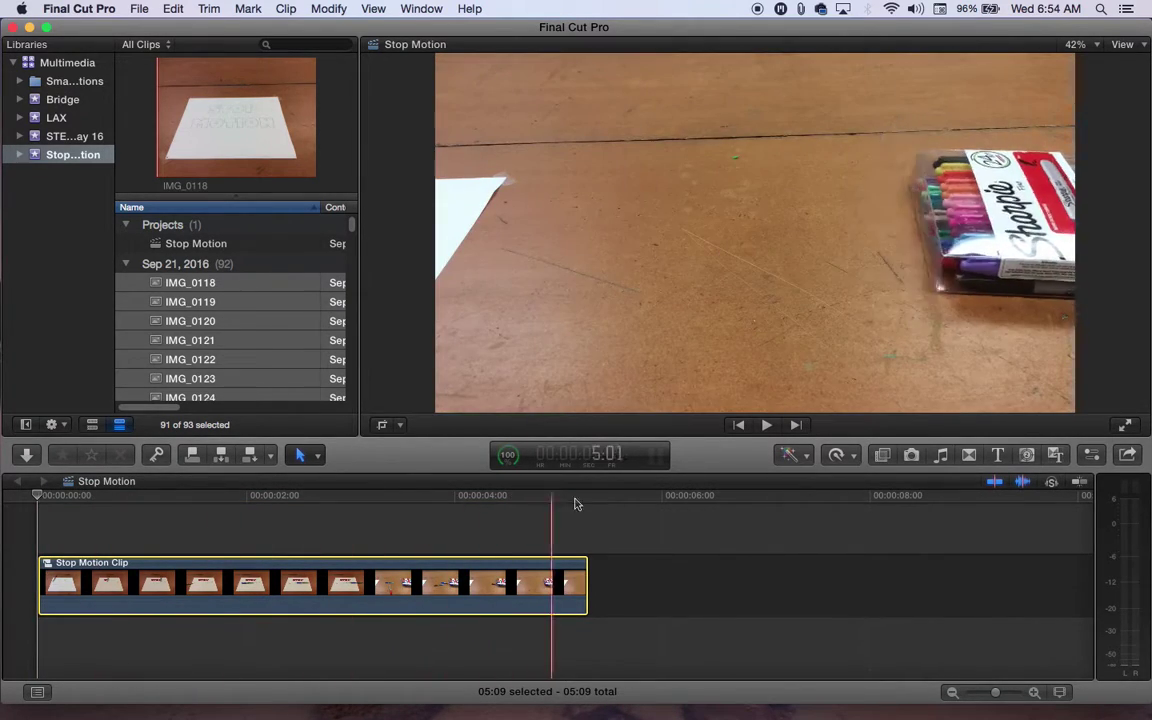
key(space)
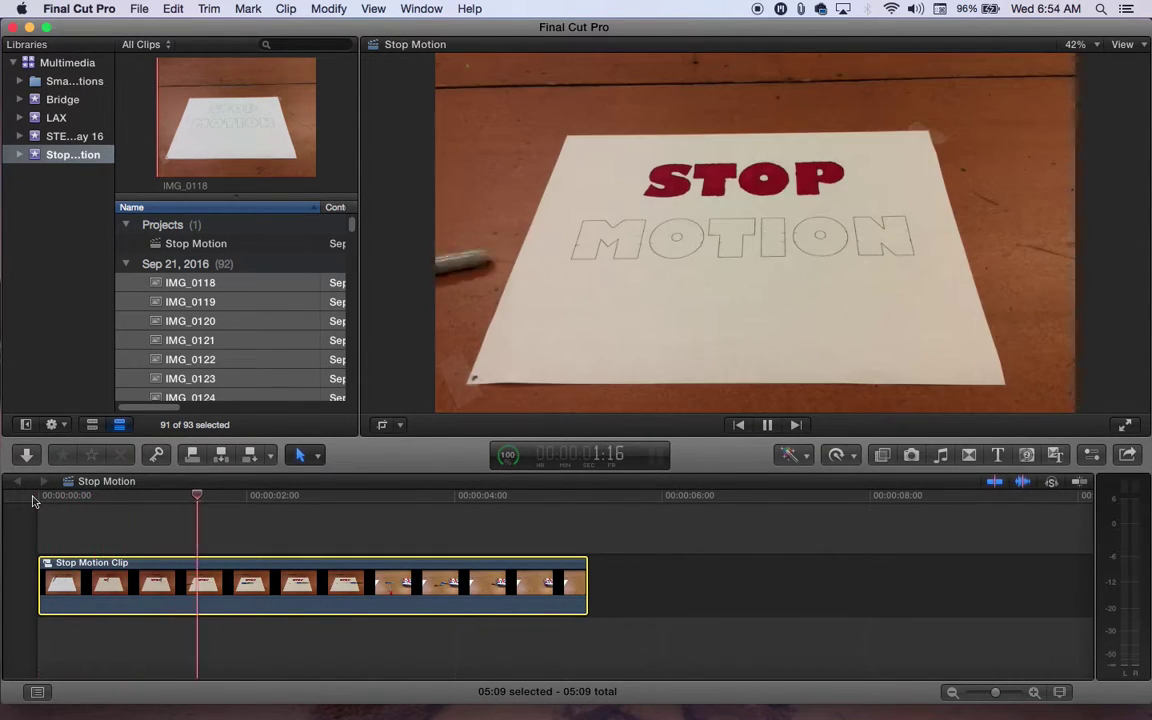